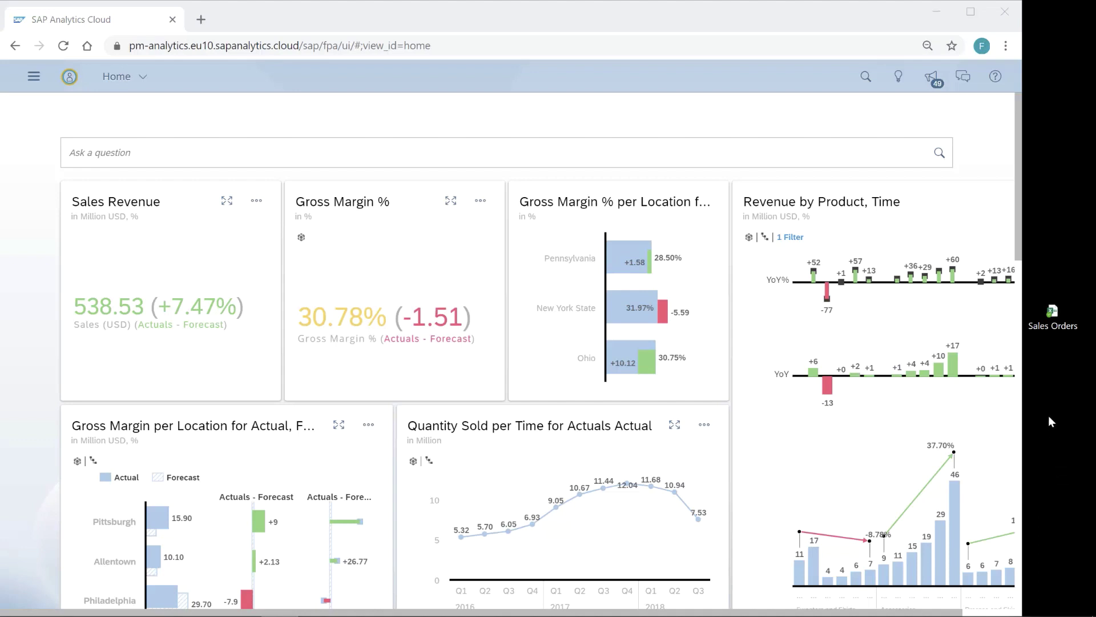
# Load the Sales Orders file from the desktop with I'm Feeling Lucky and show the browser in full screen
pyautogui.moveTo(1050, 319); pyautogui.dragTo(409, 302)
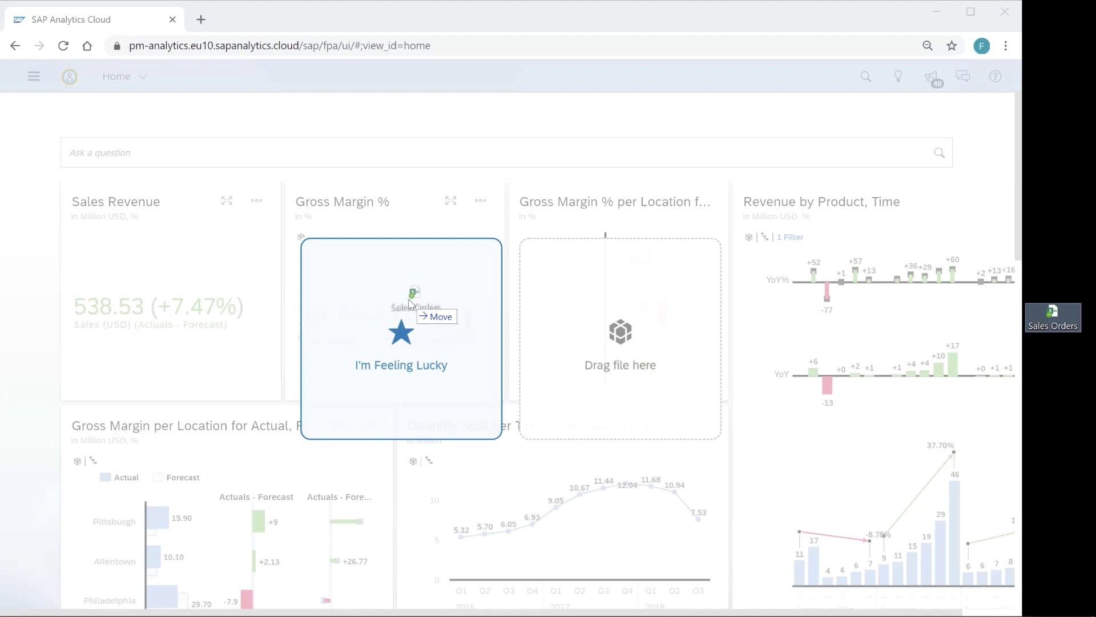
pyautogui.moveTo(409, 302); pyautogui.dragTo(409, 303)
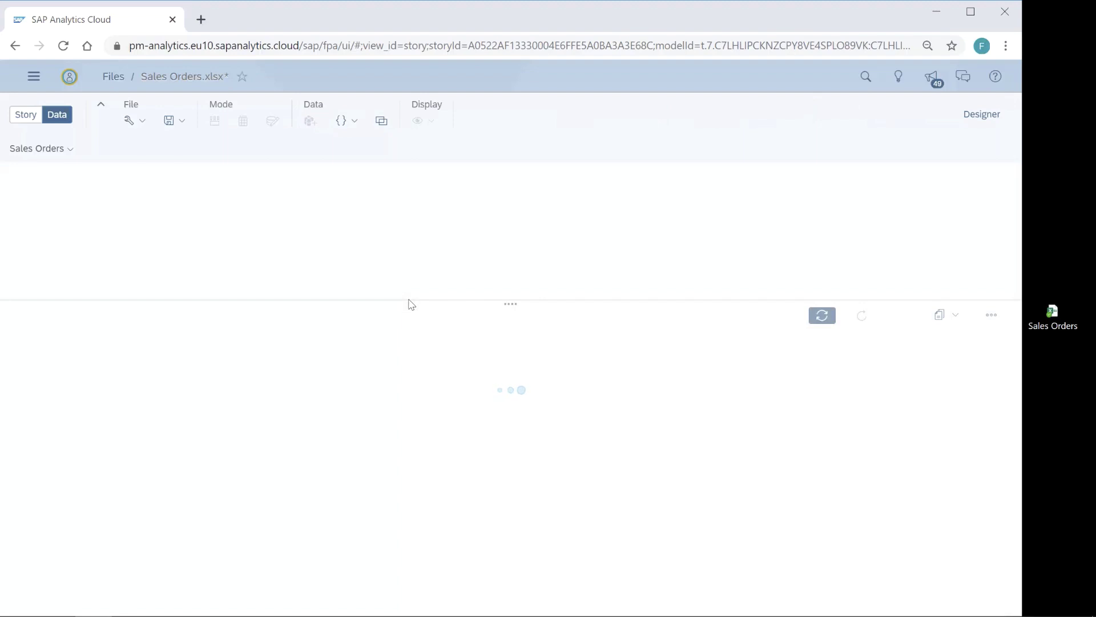
pyautogui.press('F11')
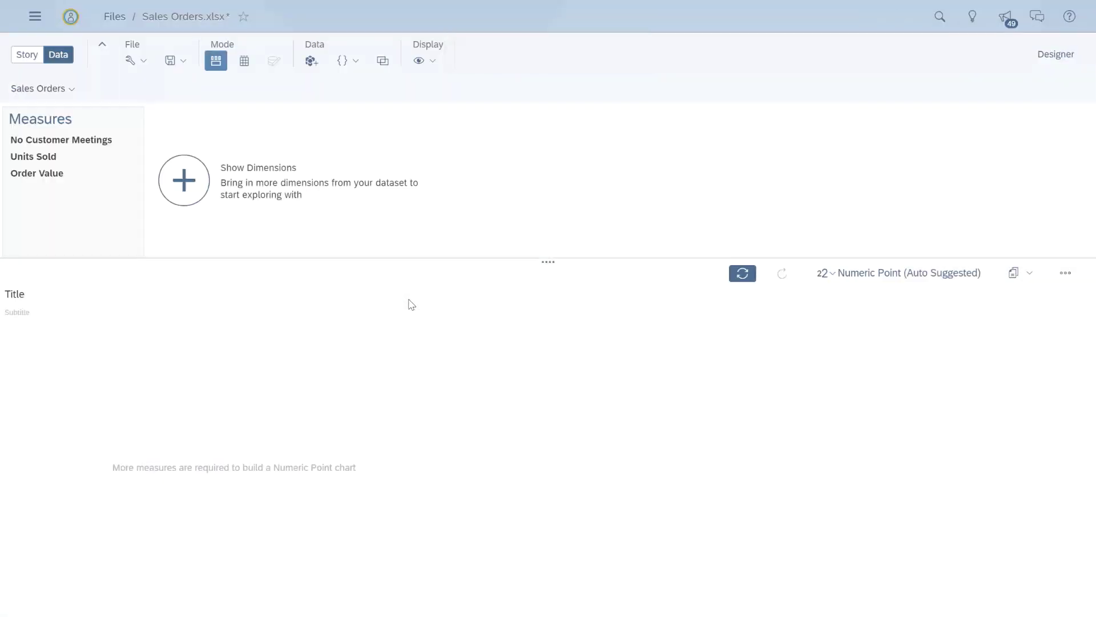
# Show all dimensions of the Sales Orders dataset in the data explorer
pyautogui.click(178, 167)
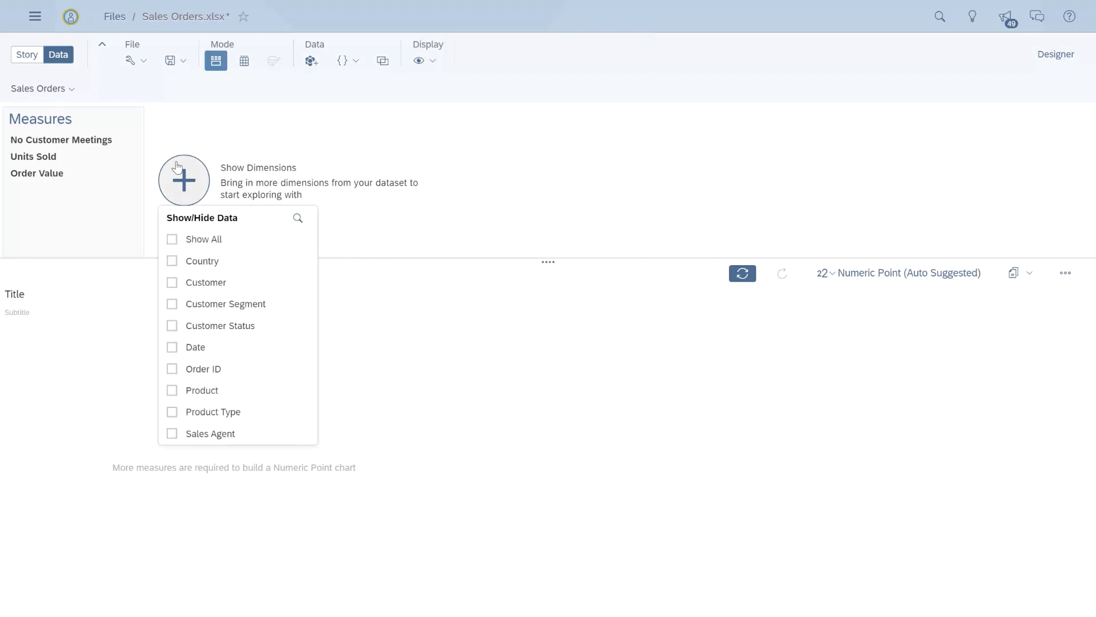
pyautogui.click(202, 239)
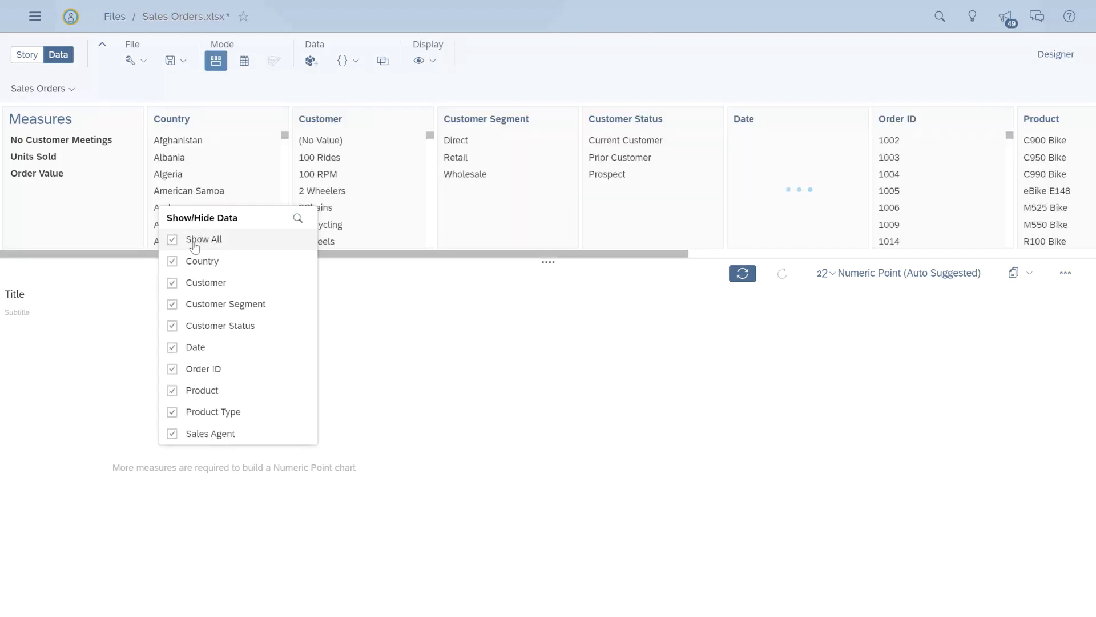
pyautogui.click(147, 282)
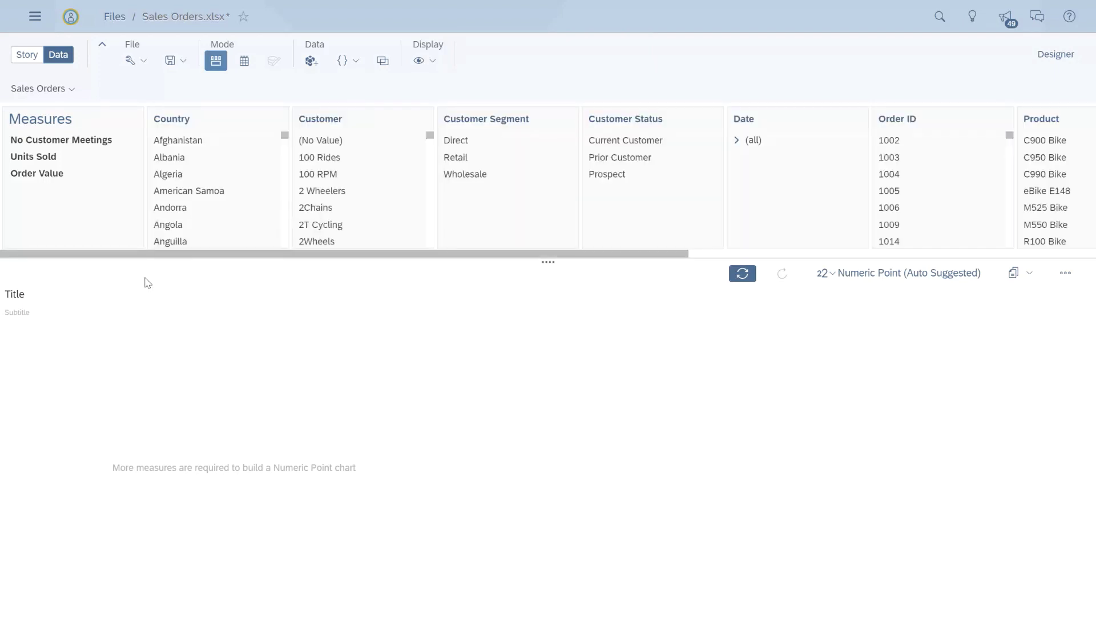
# Select the Order Value measure and preview it by Customer Segment and by Customer Status, leaving neither dimension selected
pyautogui.click(65, 176)
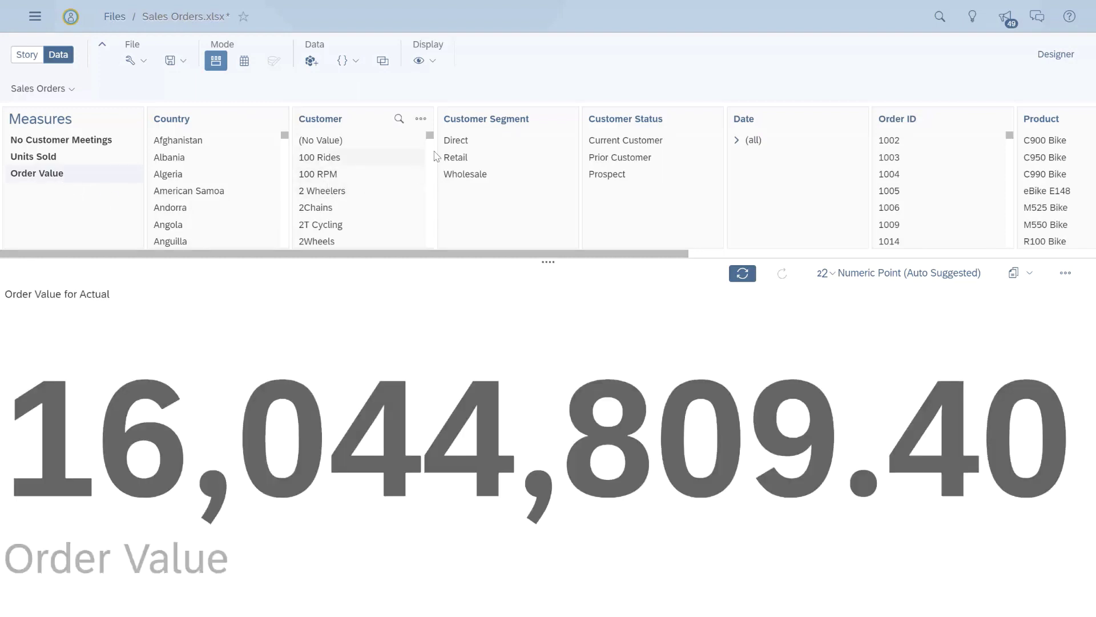
pyautogui.click(462, 127)
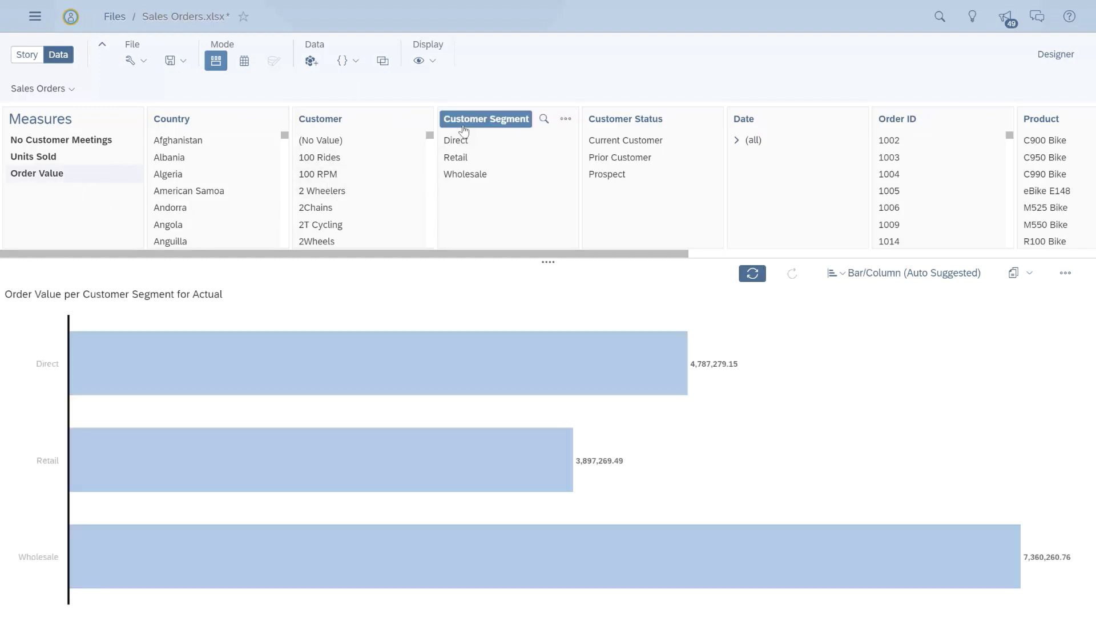
pyautogui.click(463, 126)
pyautogui.click(599, 117)
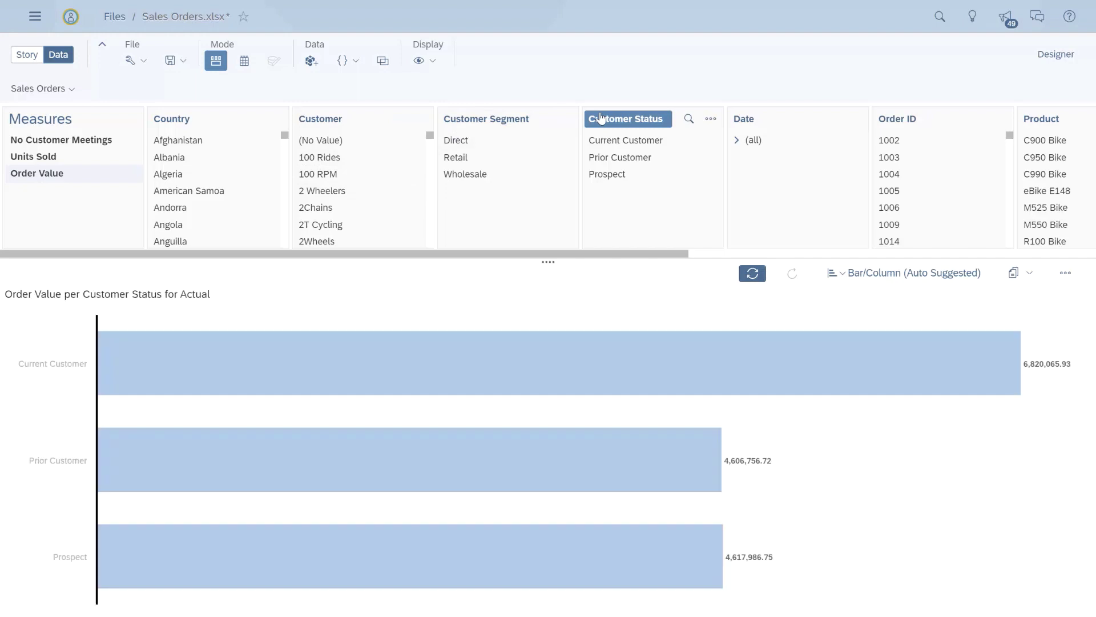
pyautogui.click(603, 118)
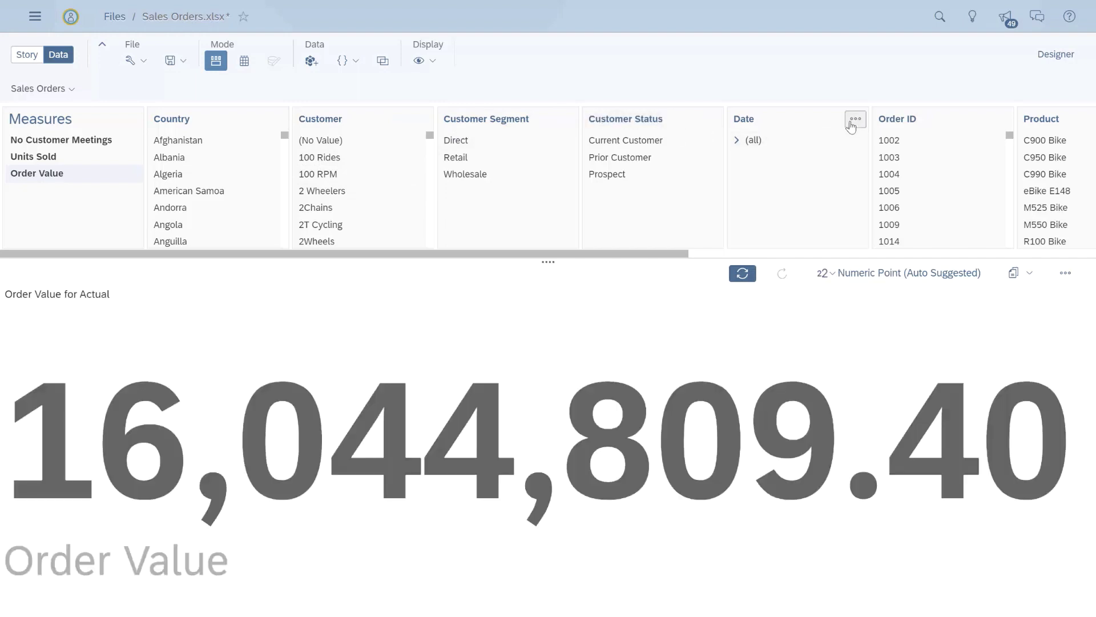
# Set the Date dimension's hierarchy to Flat presentation and preview Order Value per Date, leaving Date deselected
pyautogui.click(855, 118)
pyautogui.moveTo(868, 205)
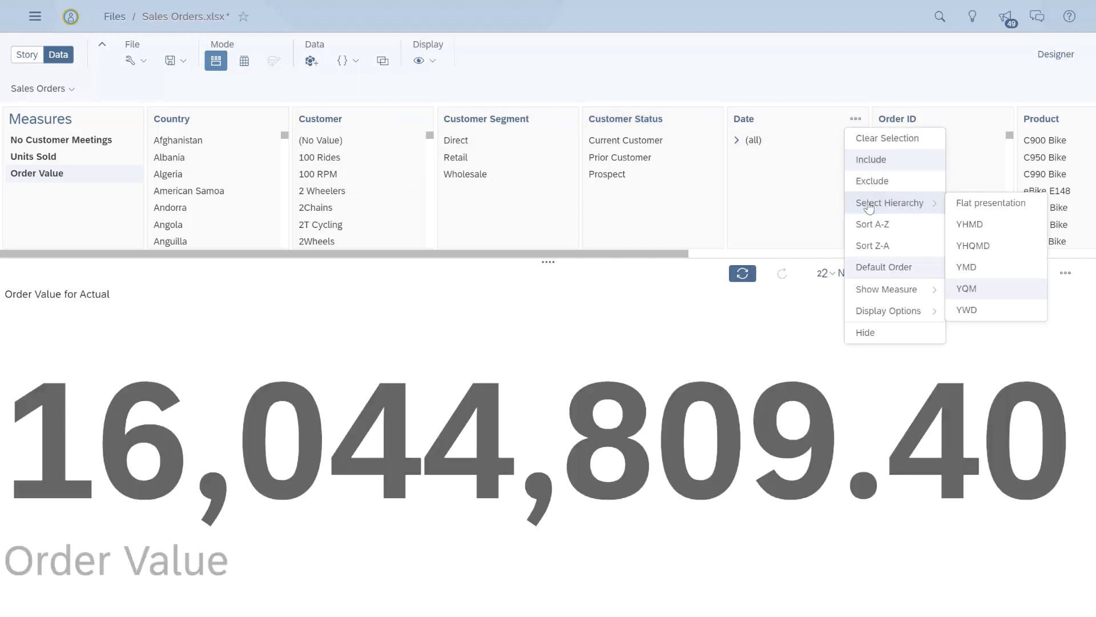
pyautogui.click(968, 212)
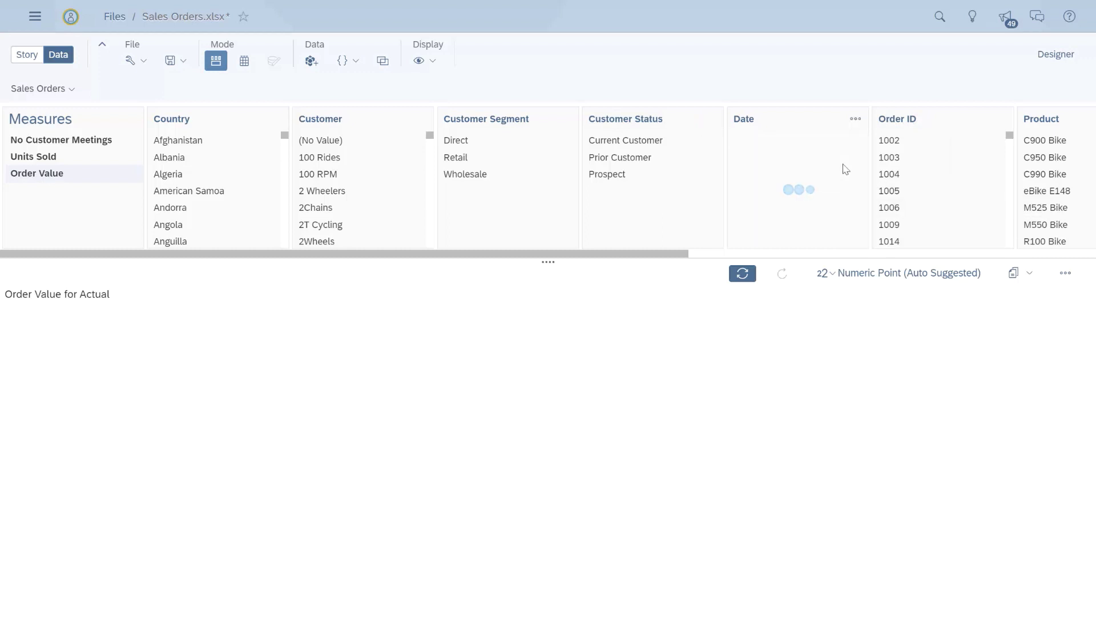
pyautogui.click(753, 123)
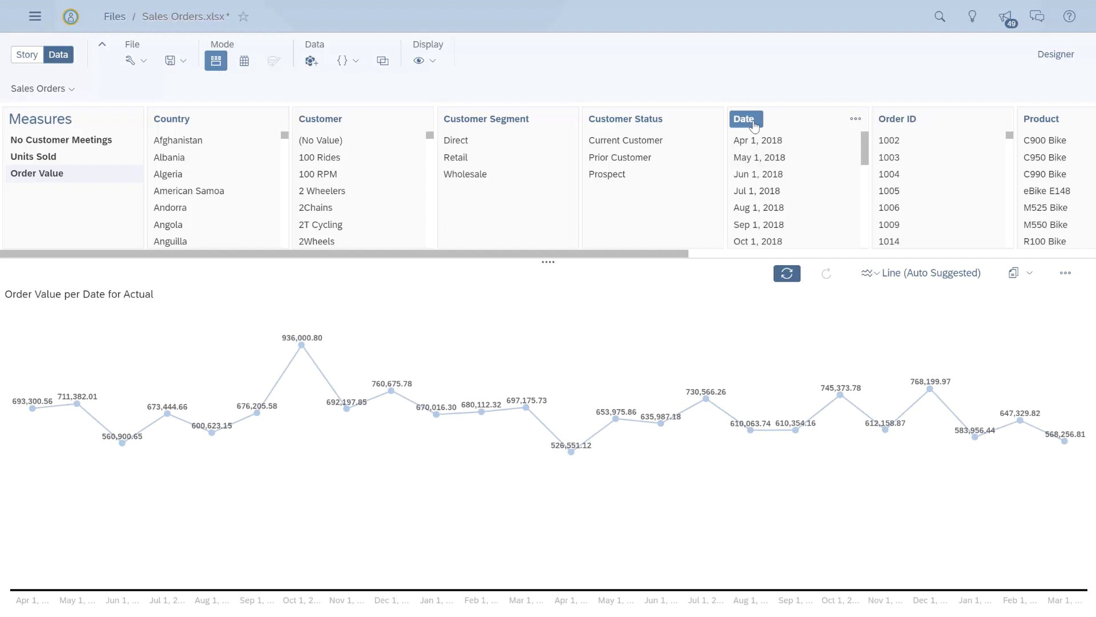
pyautogui.click(754, 124)
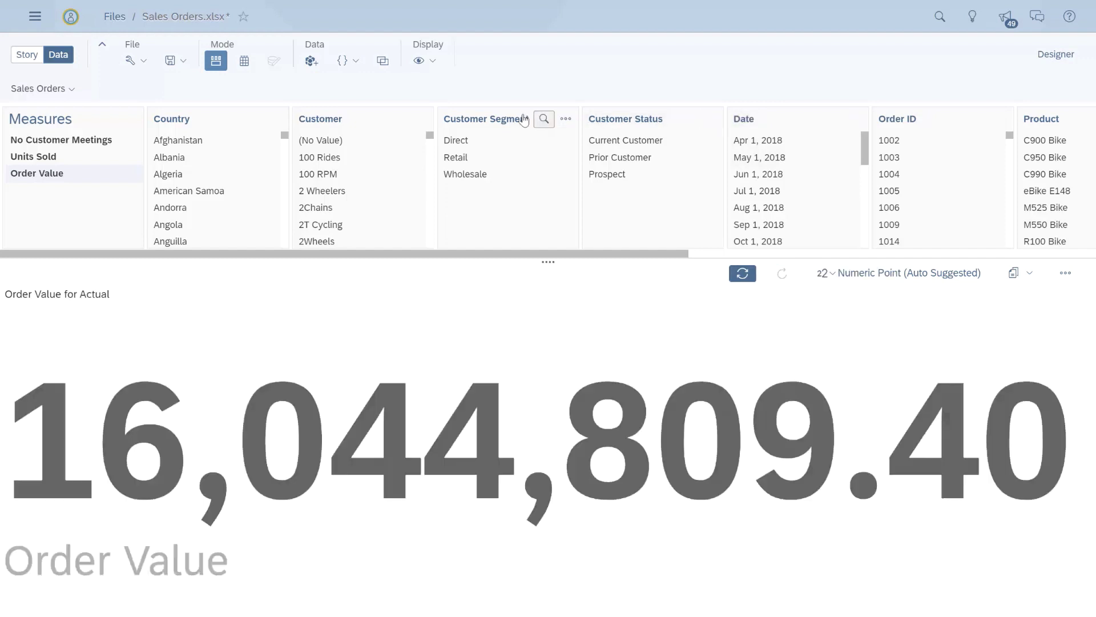
# Chart Order Value per Customer Segment and copy the visualization to Page 1
pyautogui.click(503, 120)
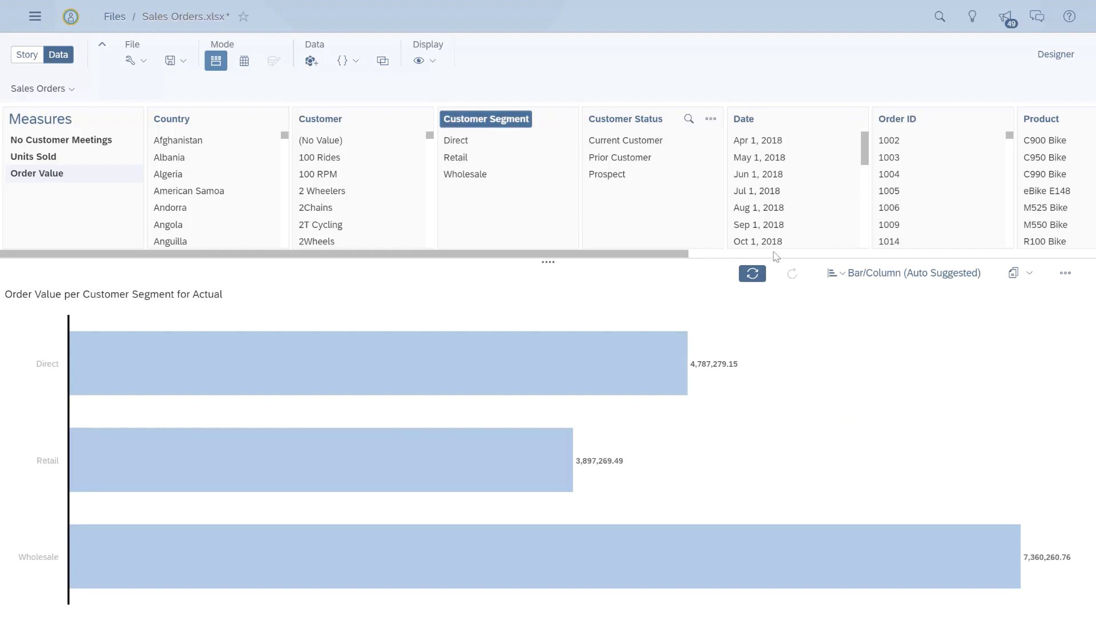
pyautogui.click(1027, 280)
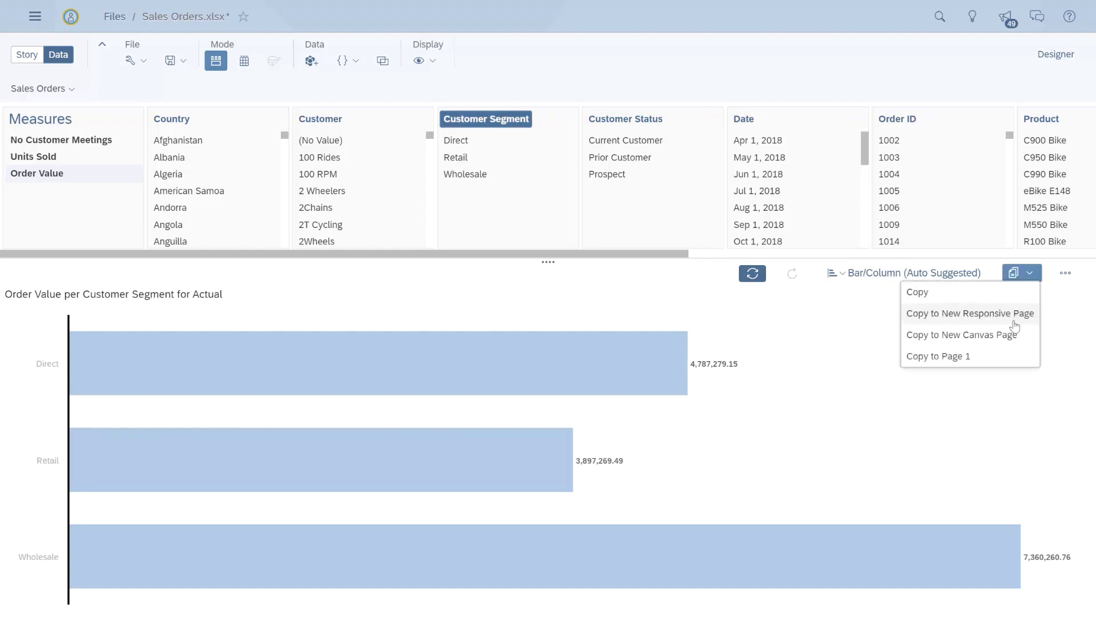
pyautogui.click(972, 358)
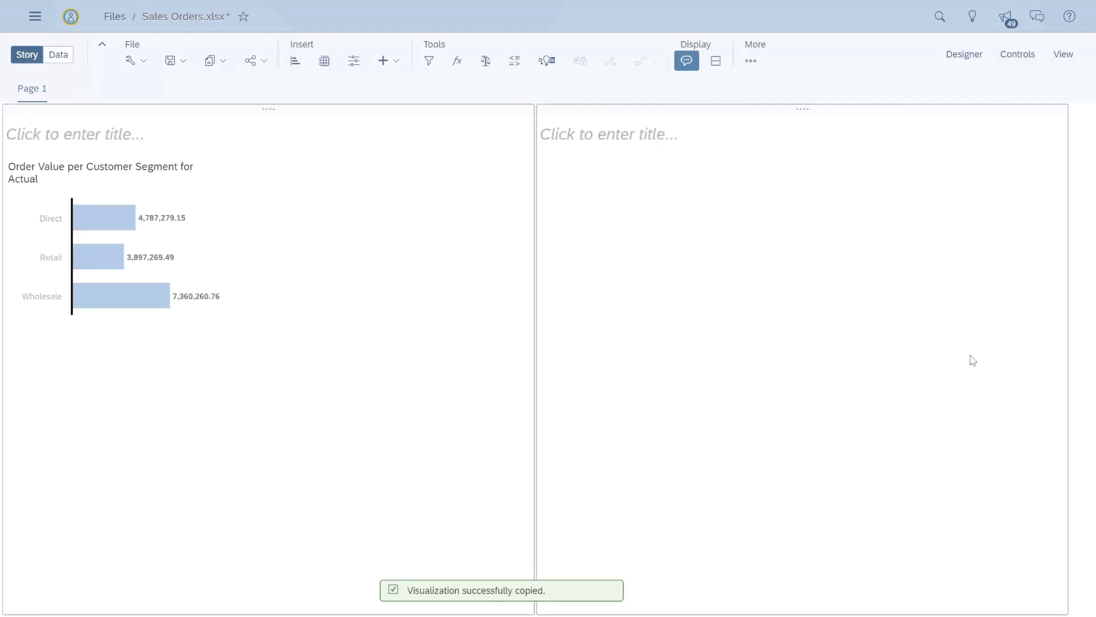
# Enlarge the Customer Segment chart to nearly fill its lane's width and sort it by Order Value, Highest to Lowest
pyautogui.click(234, 330)
pyautogui.moveTo(234, 330); pyautogui.dragTo(459, 477)
pyautogui.click(489, 169)
pyautogui.moveTo(514, 166)
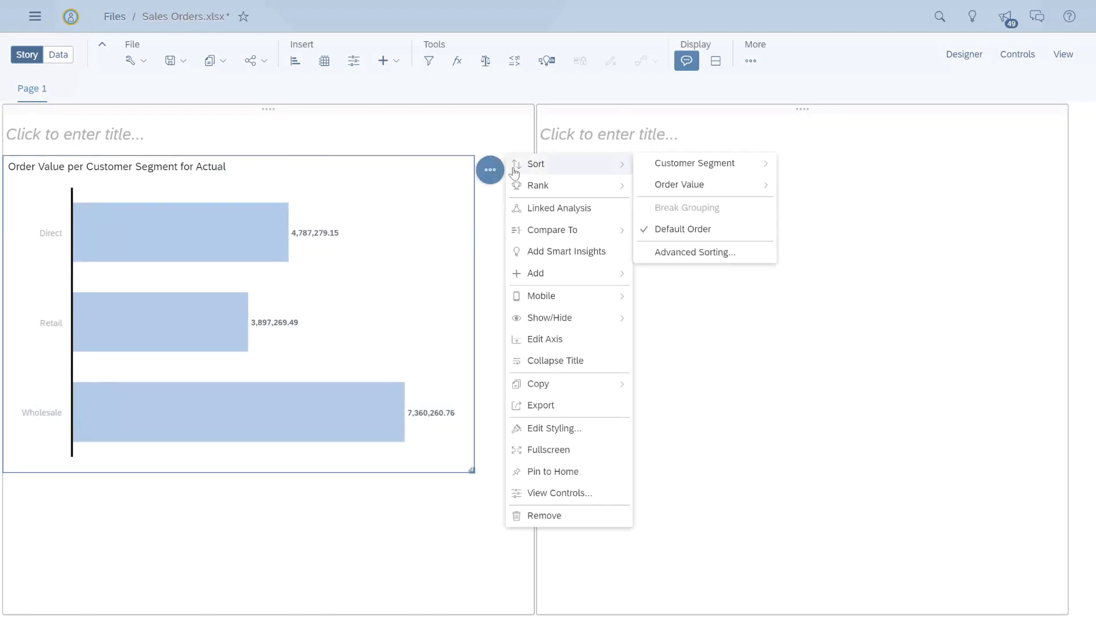
pyautogui.moveTo(743, 184)
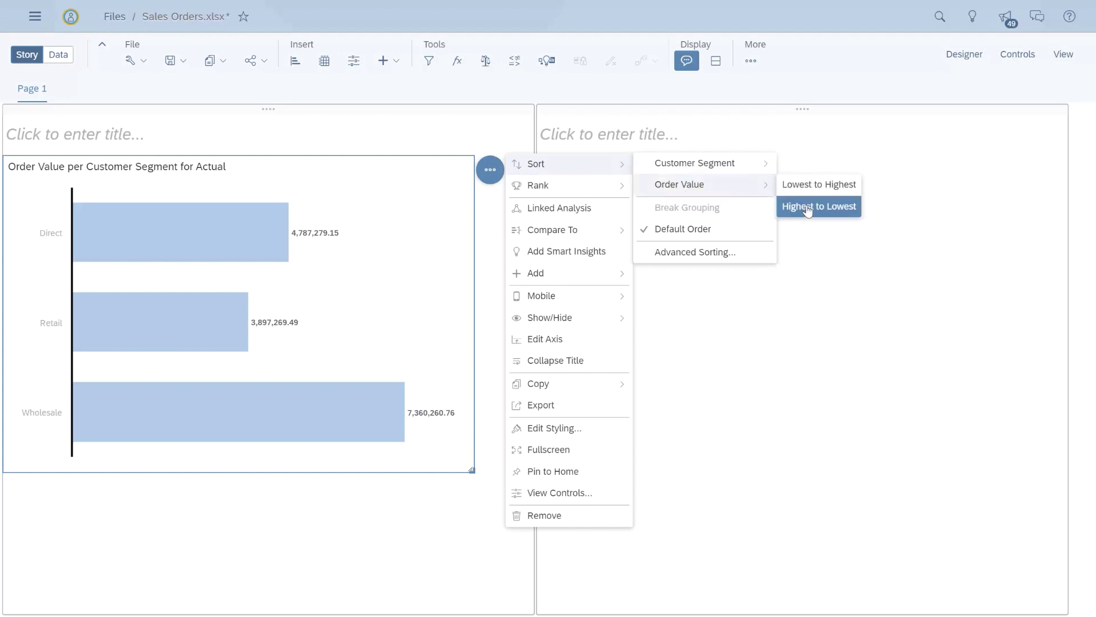
pyautogui.click(811, 206)
pyautogui.click(810, 214)
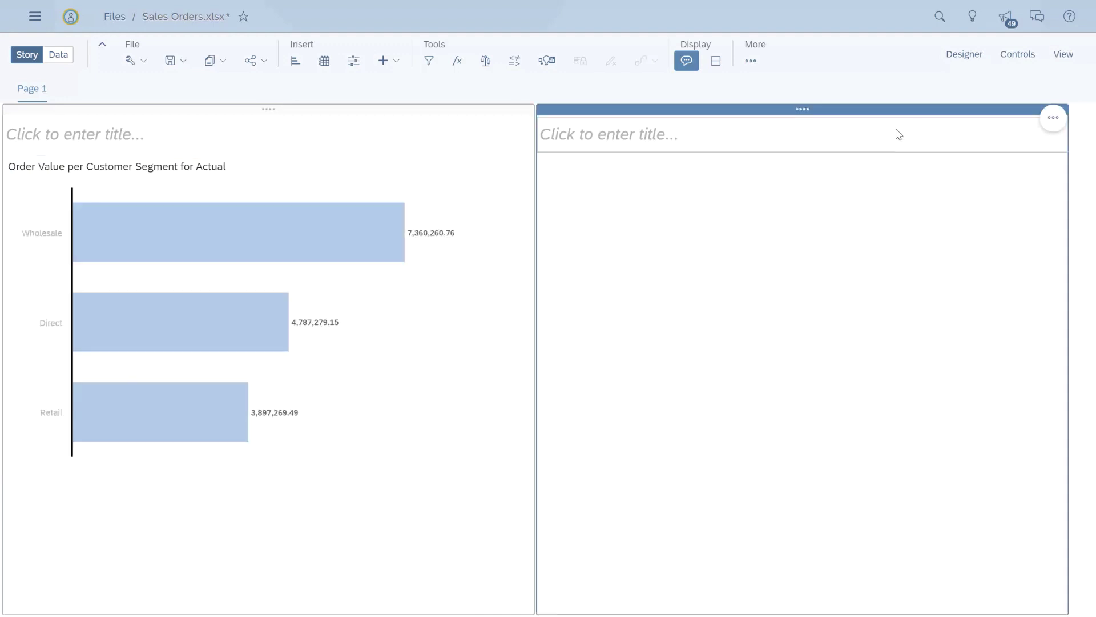
# Open Search to Insight and ask "show order value by product"
pyautogui.click(977, 20)
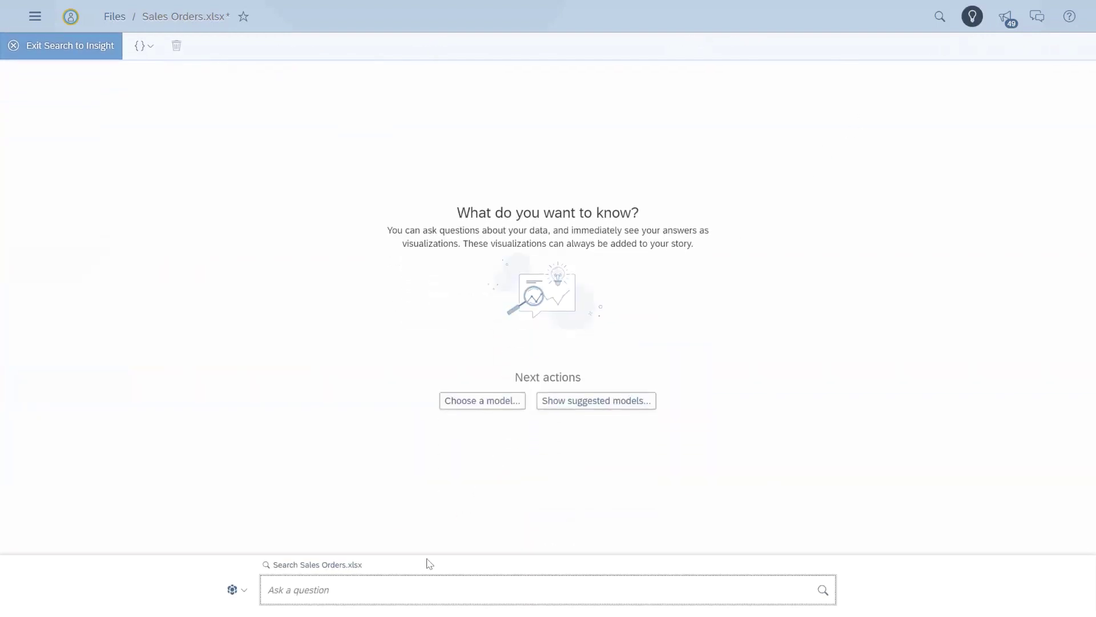
pyautogui.click(387, 585)
pyautogui.write('show order value by product')
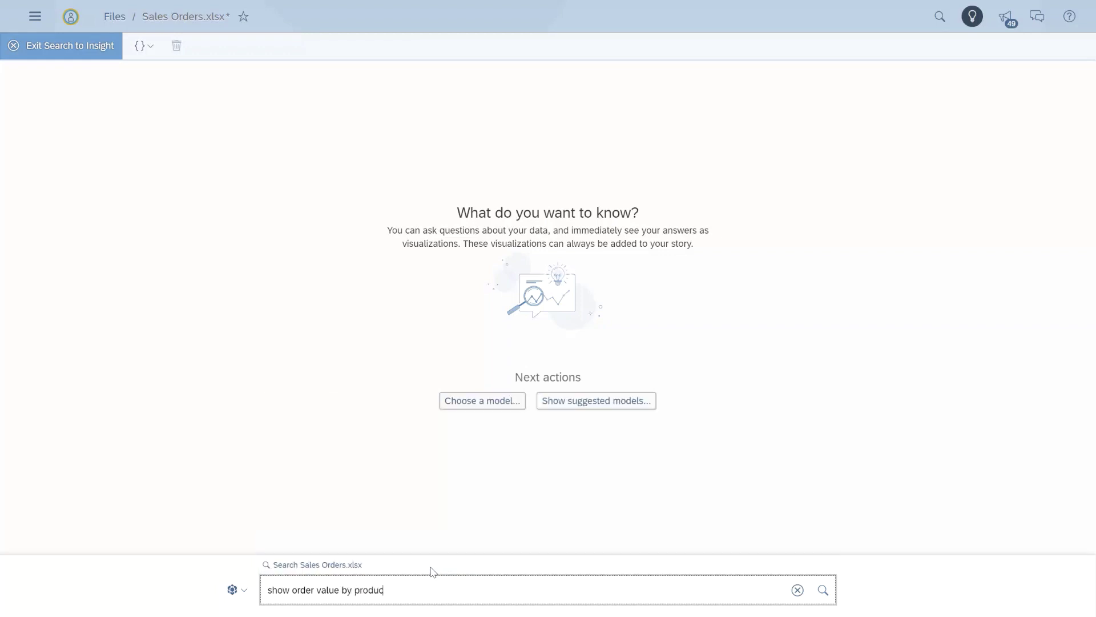
pyautogui.click(822, 591)
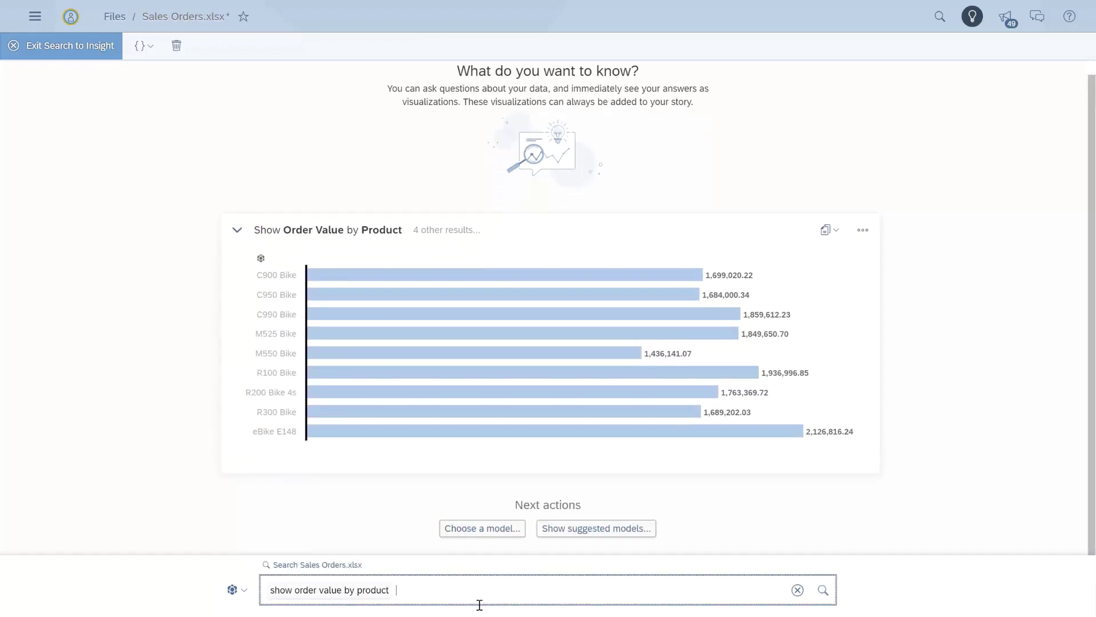
# Extend the question with "by Customer Segment" and run it
pyautogui.click(422, 586)
pyautogui.write('by ')
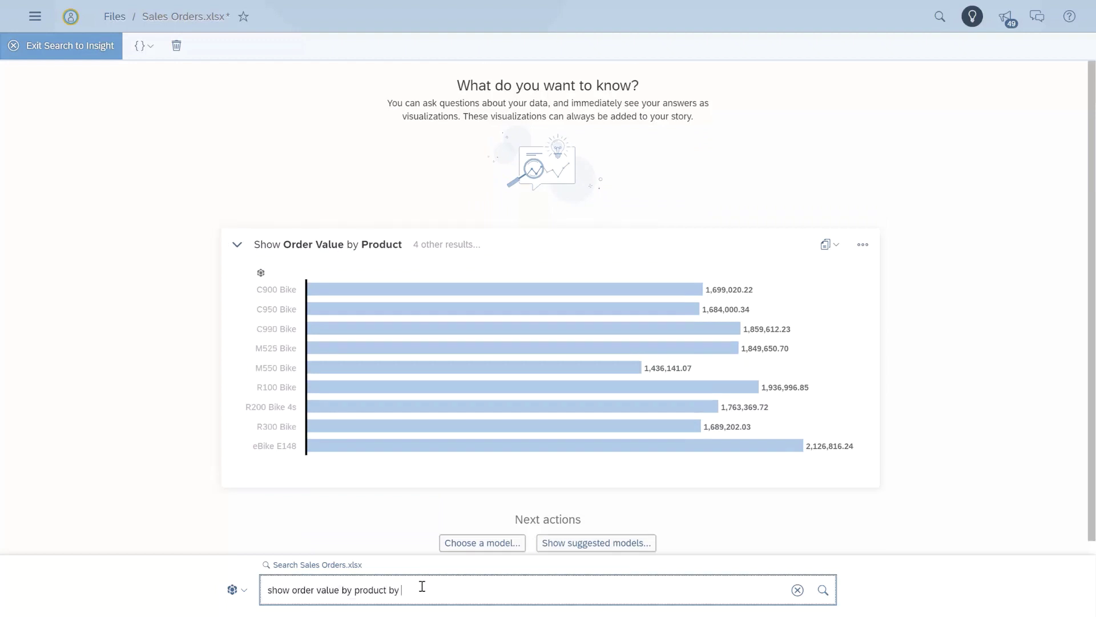
pyautogui.write('Customer Segment')
pyautogui.click(824, 593)
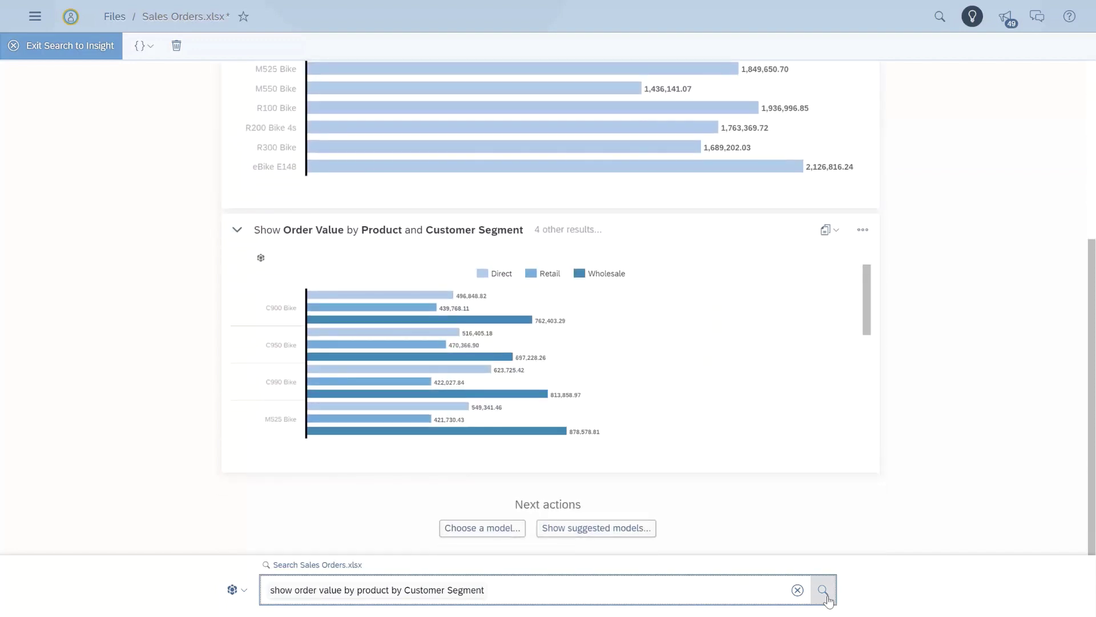
# Narrow the question with "for C990 bik", run it and inspect the resulting chart's filter
pyautogui.click(580, 594)
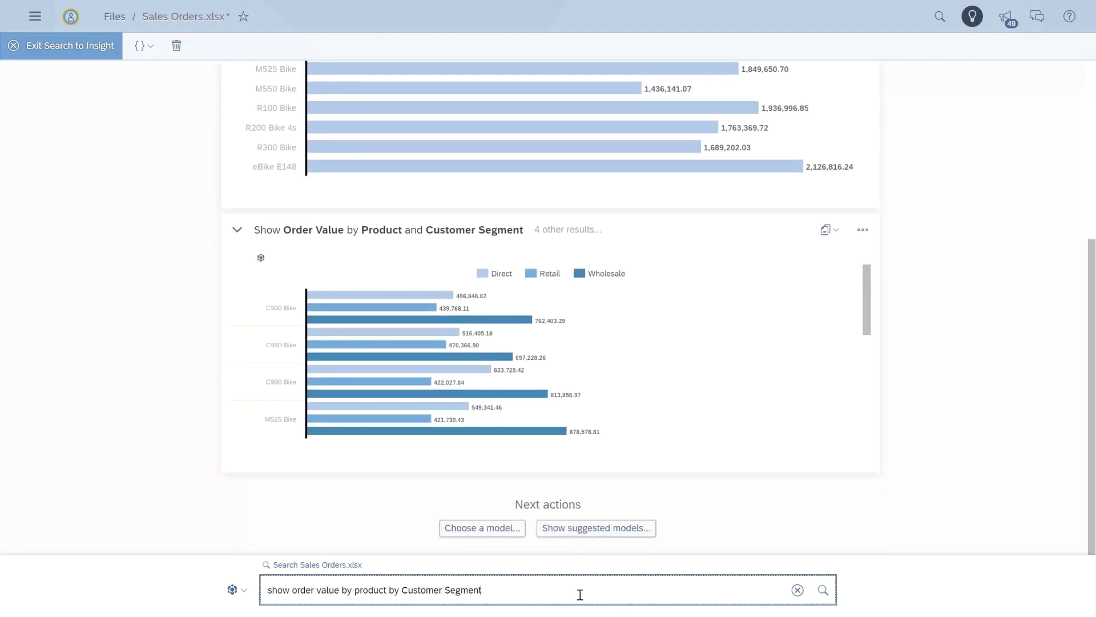
pyautogui.write('for C990 bik')
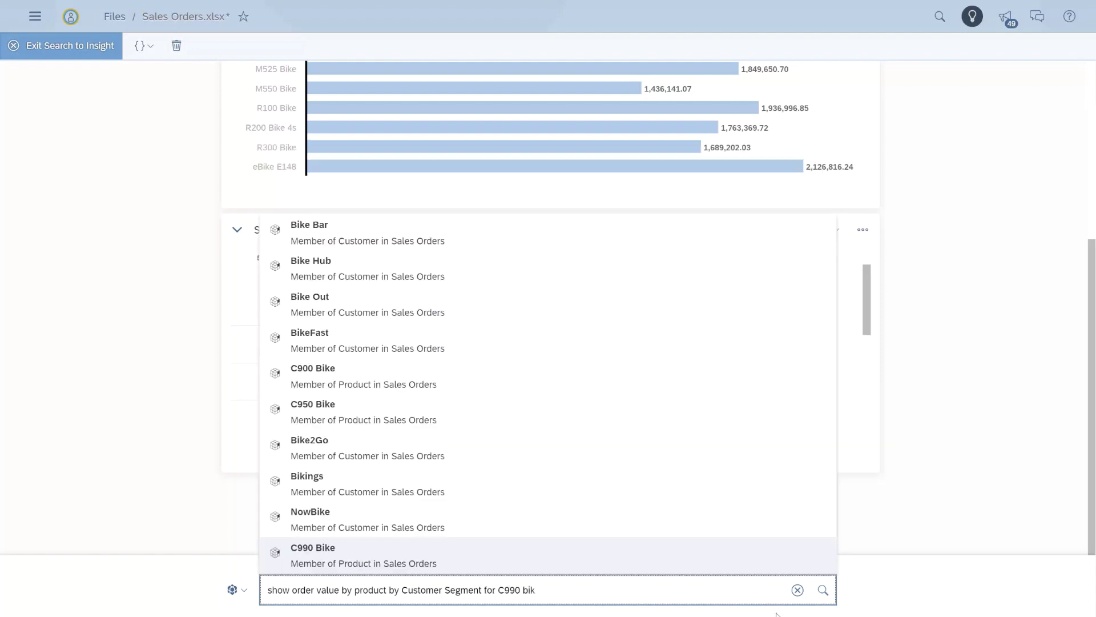
pyautogui.click(822, 591)
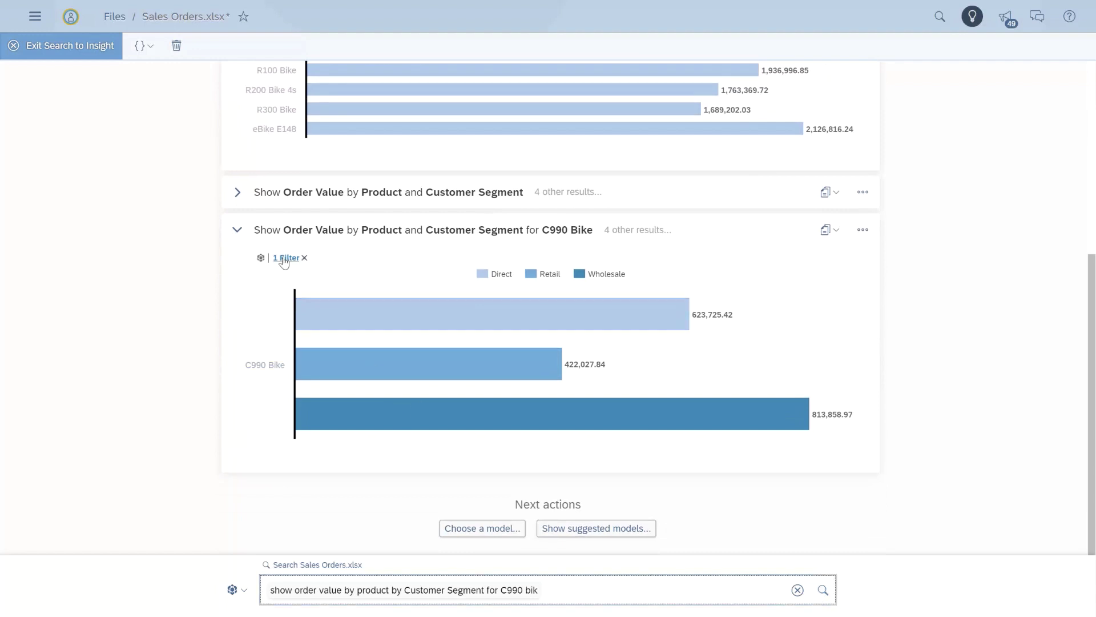
pyautogui.click(284, 260)
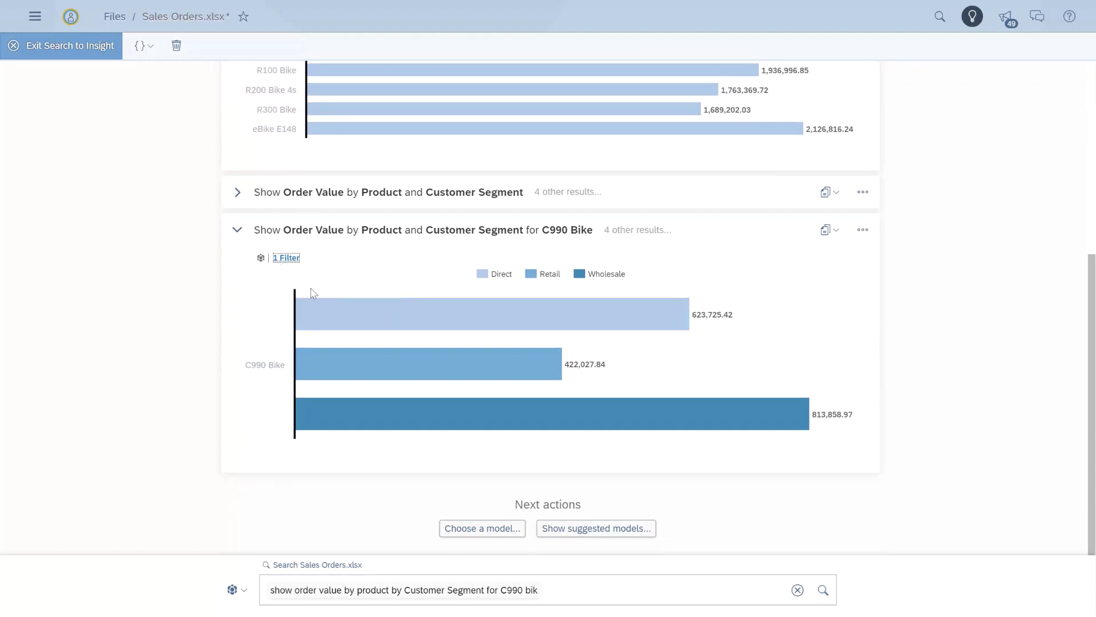
# Add "for previous year" to the question, run it and inspect the Date filter on the result
pyautogui.click(586, 584)
pyautogui.write('for prev')
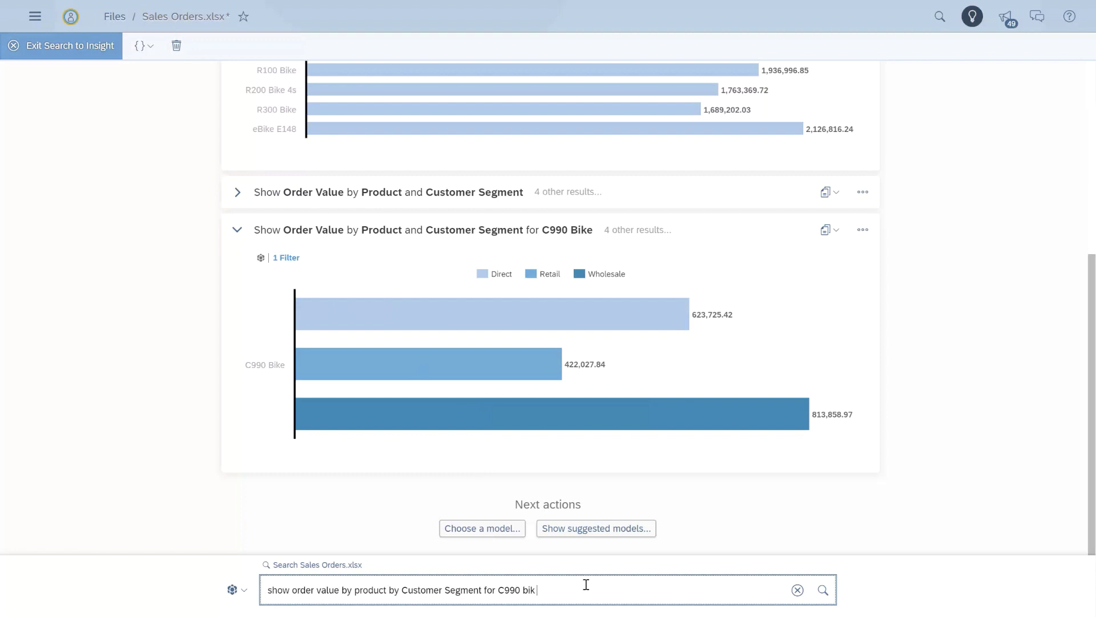
pyautogui.write('ious year')
pyautogui.click(822, 590)
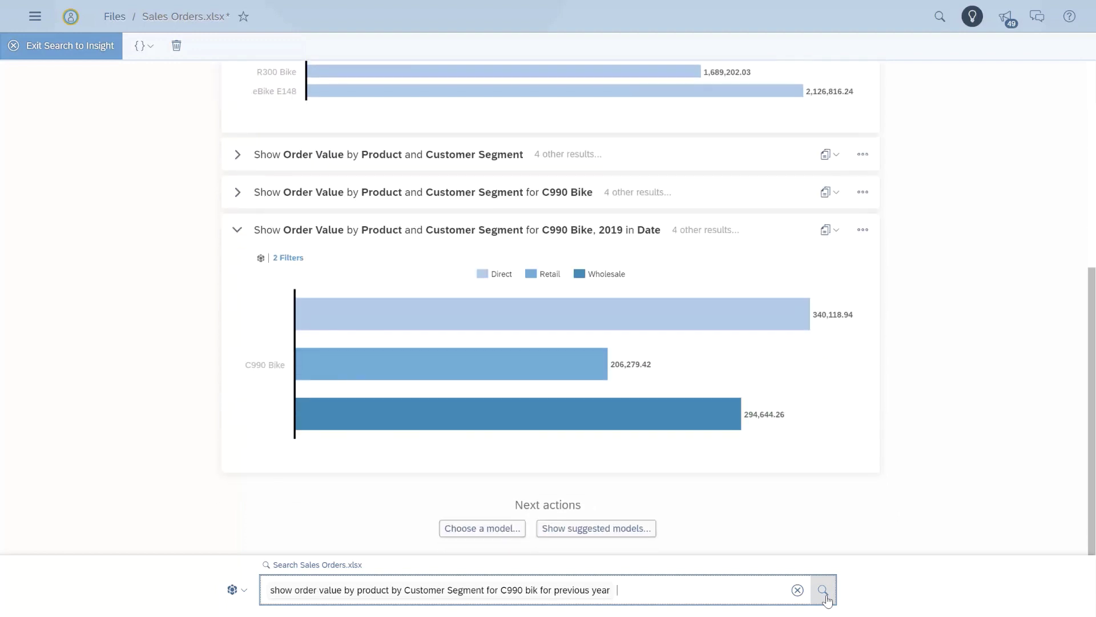
pyautogui.click(288, 257)
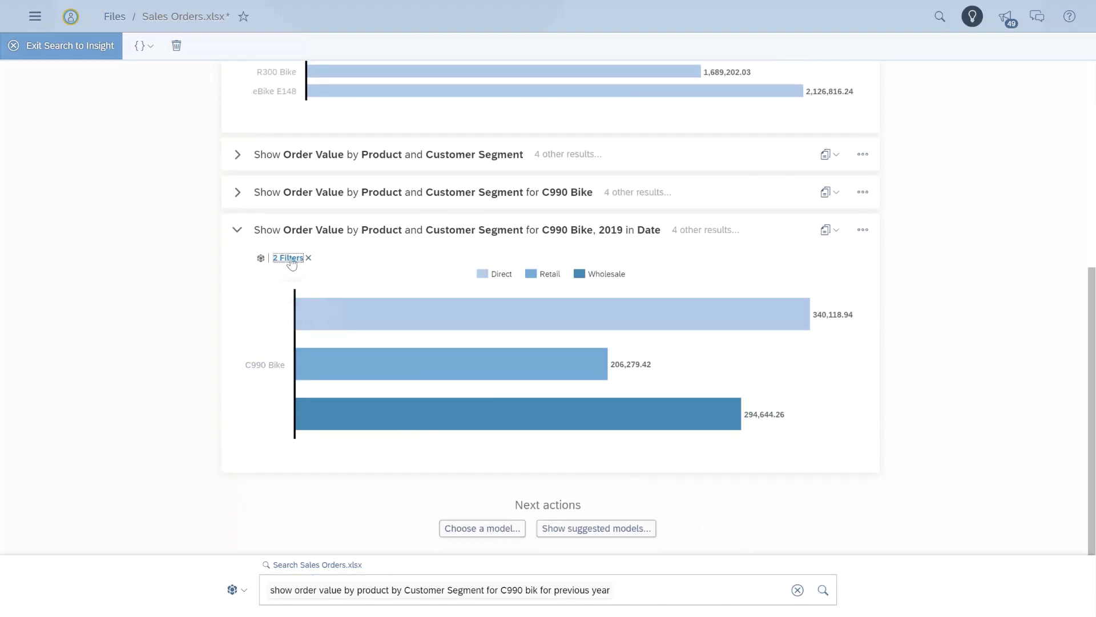
pyautogui.click(298, 298)
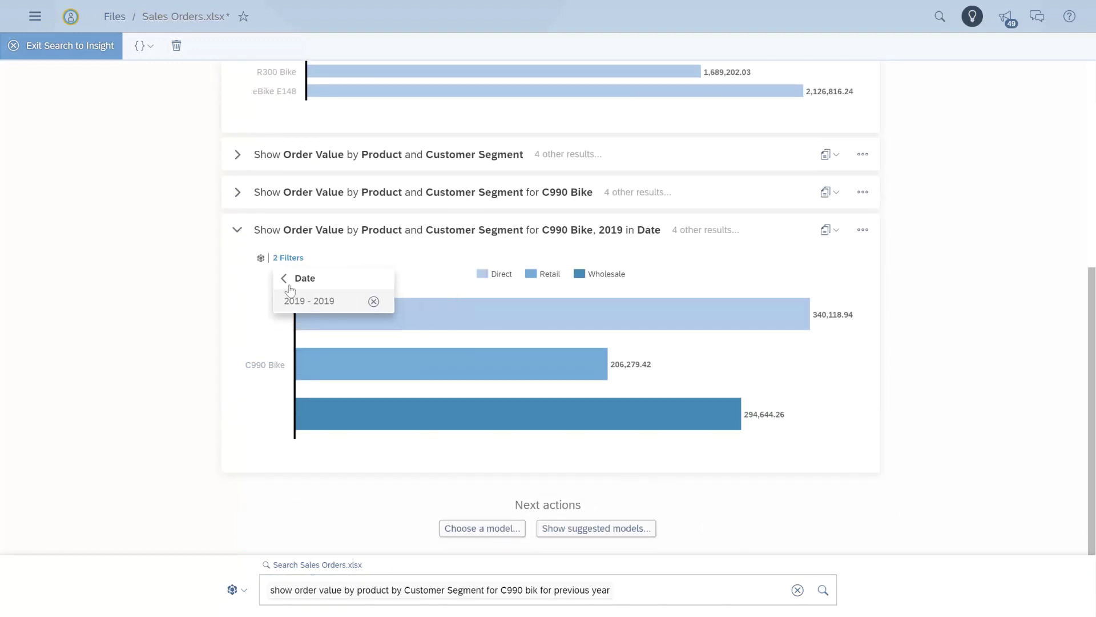
pyautogui.click(284, 282)
# Shorten the search question to "show order value by Product" and run it
pyautogui.click(624, 594)
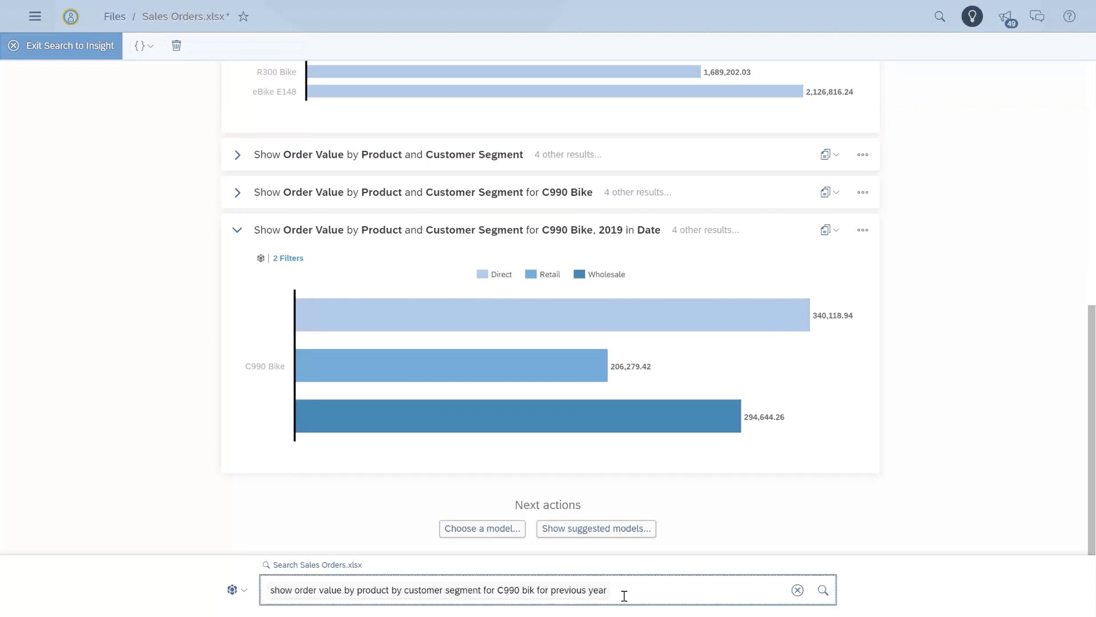
pyautogui.press('BackSpace')
pyautogui.press('BackSpace')
pyautogui.press('BackSpace')
pyautogui.press('BackSpace')
pyautogui.press('BackSpace')
pyautogui.press('BackSpace')
pyautogui.press('BackSpace')
pyautogui.press('BackSpace')
pyautogui.press('BackSpace')
pyautogui.press('BackSpace')
pyautogui.press('BackSpace')
pyautogui.press('BackSpace')
pyautogui.press('BackSpace')
pyautogui.press('BackSpace')
pyautogui.press('BackSpace')
pyautogui.press('BackSpace')
pyautogui.press('BackSpace')
pyautogui.press('BackSpace')
pyautogui.press('BackSpace')
pyautogui.press('BackSpace')
pyautogui.press('BackSpace')
pyautogui.press('BackSpace')
pyautogui.press('BackSpace')
pyautogui.press('BackSpace')
pyautogui.press('BackSpace')
pyautogui.press('BackSpace')
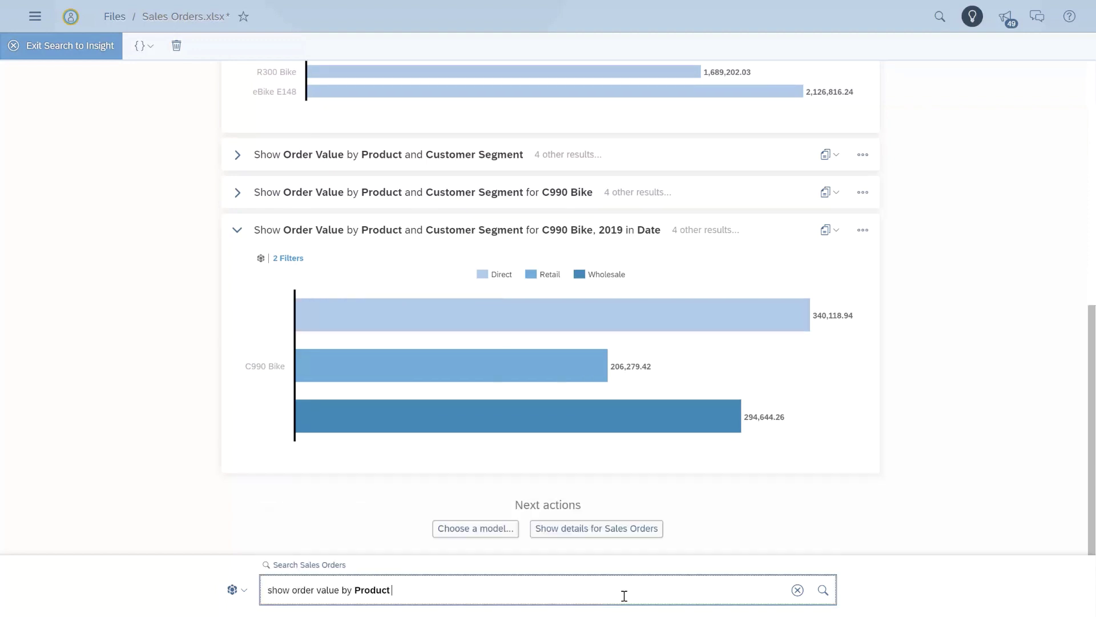
pyautogui.press('Return')
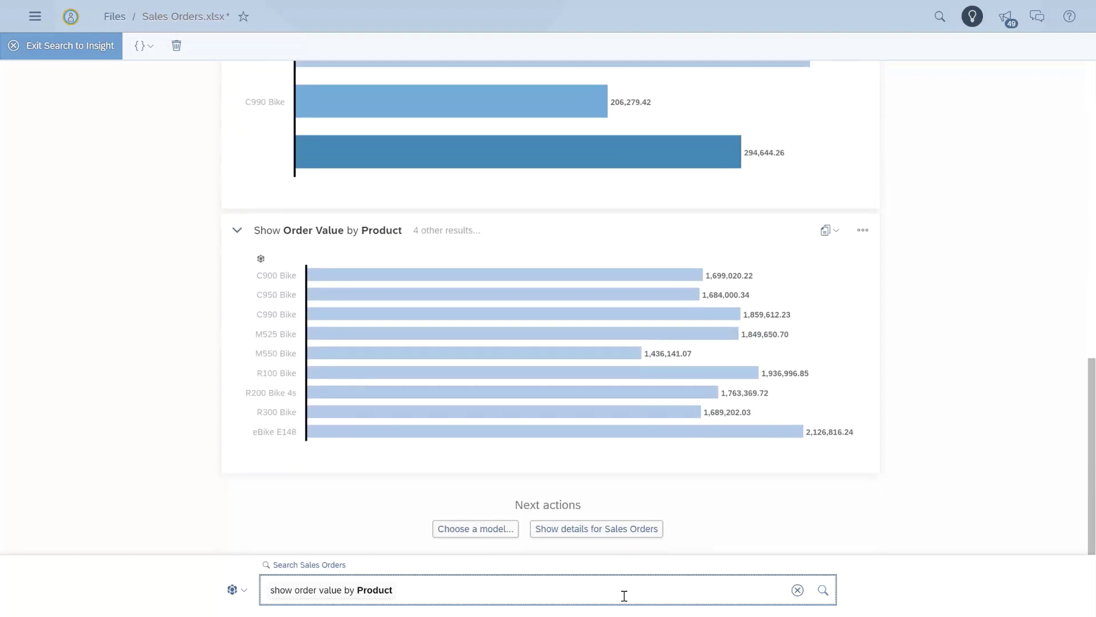
# Copy the resulting order value by product chart to the story's empty lane and enlarge it to nearly the lane's width
pyautogui.click(828, 229)
pyautogui.moveTo(856, 294)
pyautogui.click(928, 333)
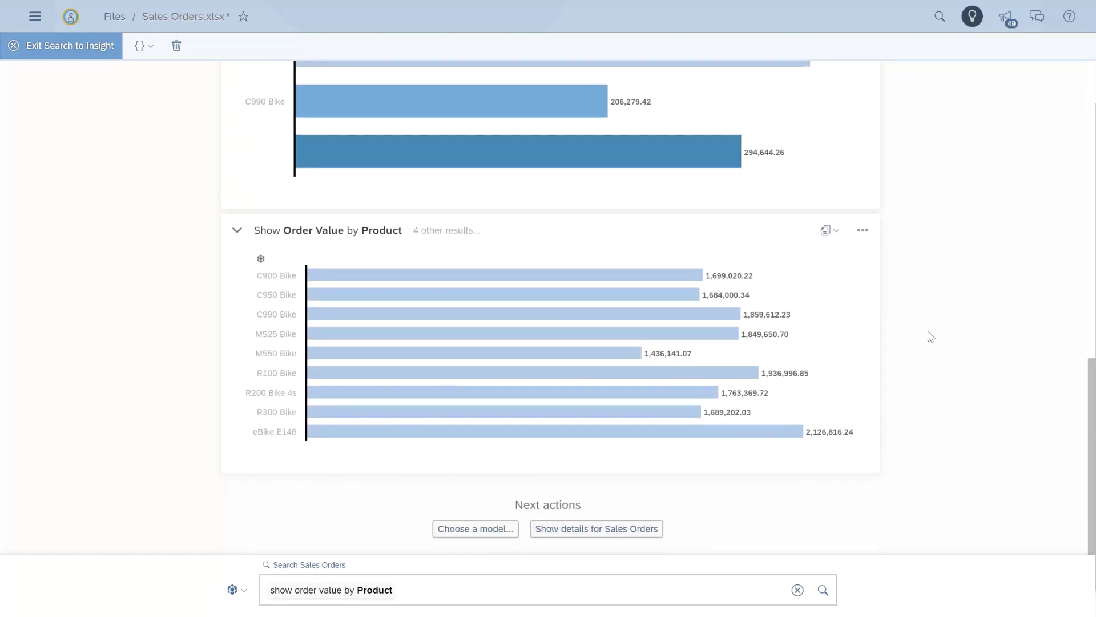
pyautogui.click(113, 51)
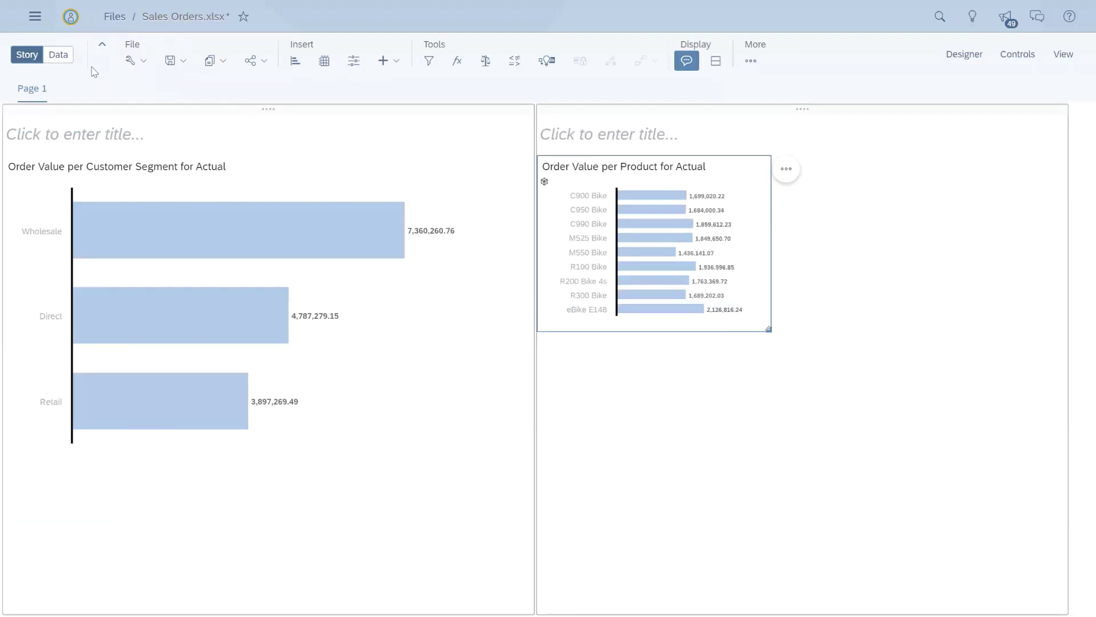
pyautogui.moveTo(768, 328); pyautogui.dragTo(977, 419)
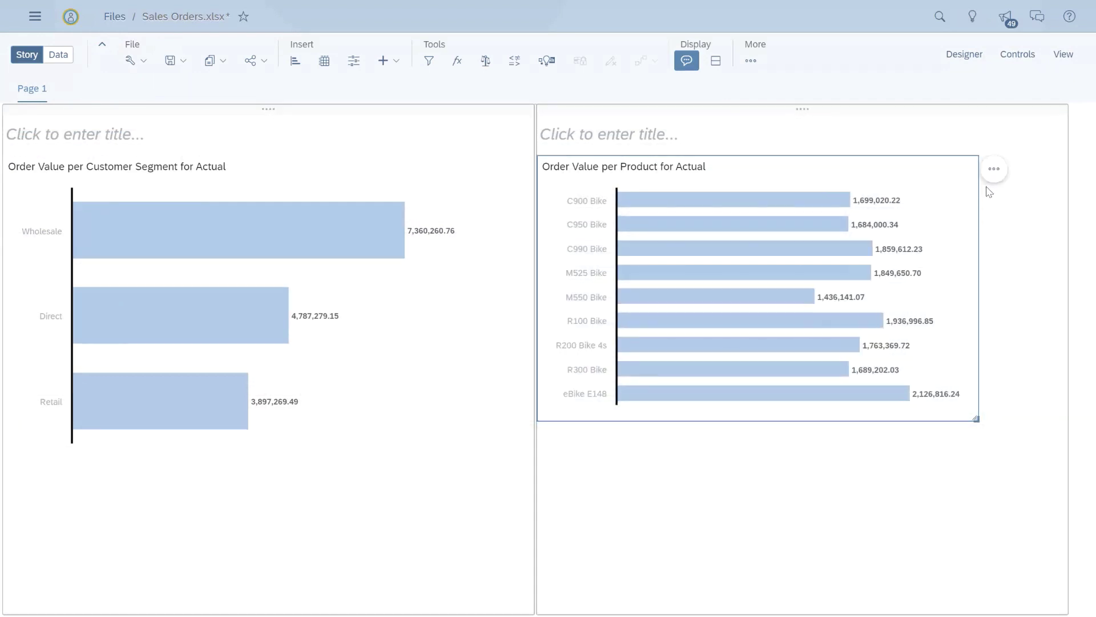
# Add Smart Insights to the Order Value per Product chart
pyautogui.moveTo(800, 303)
pyautogui.moveTo(886, 400)
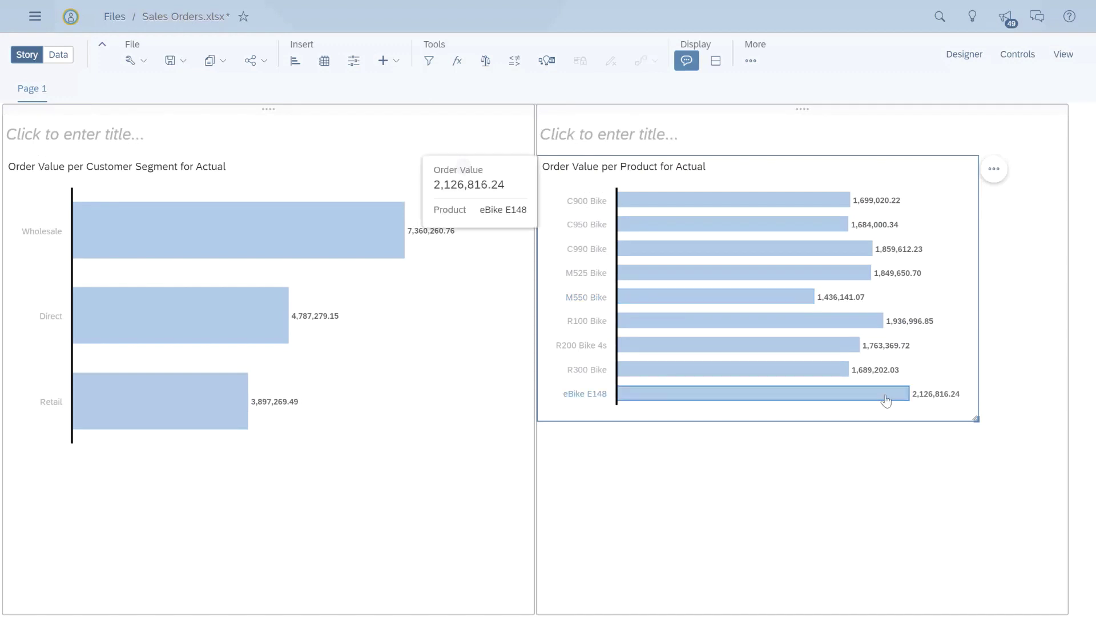
pyautogui.click(998, 175)
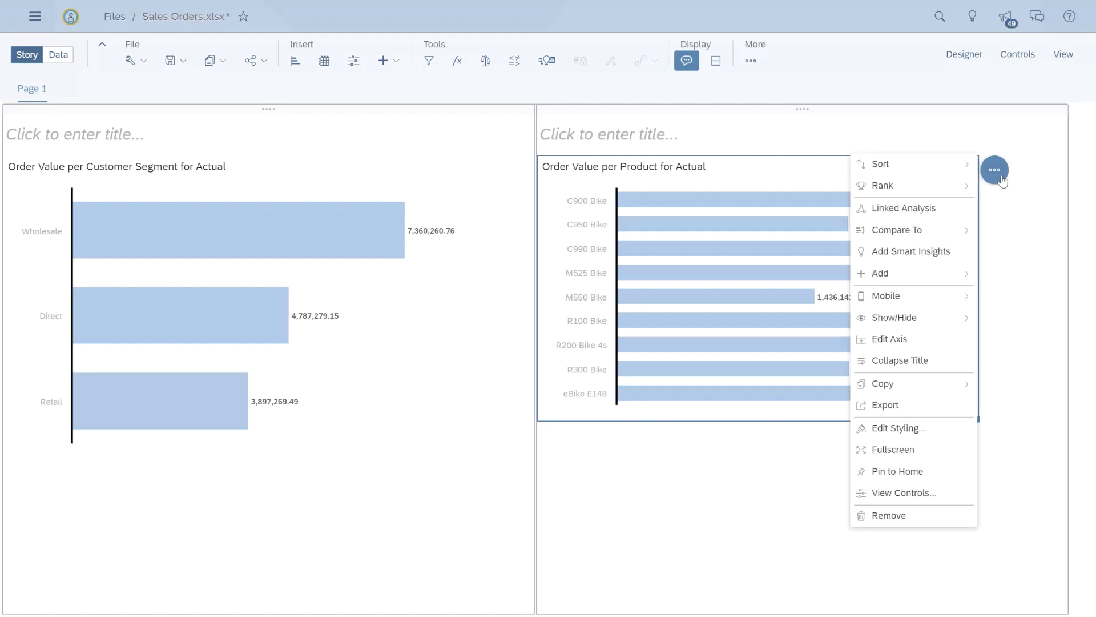
pyautogui.click(930, 260)
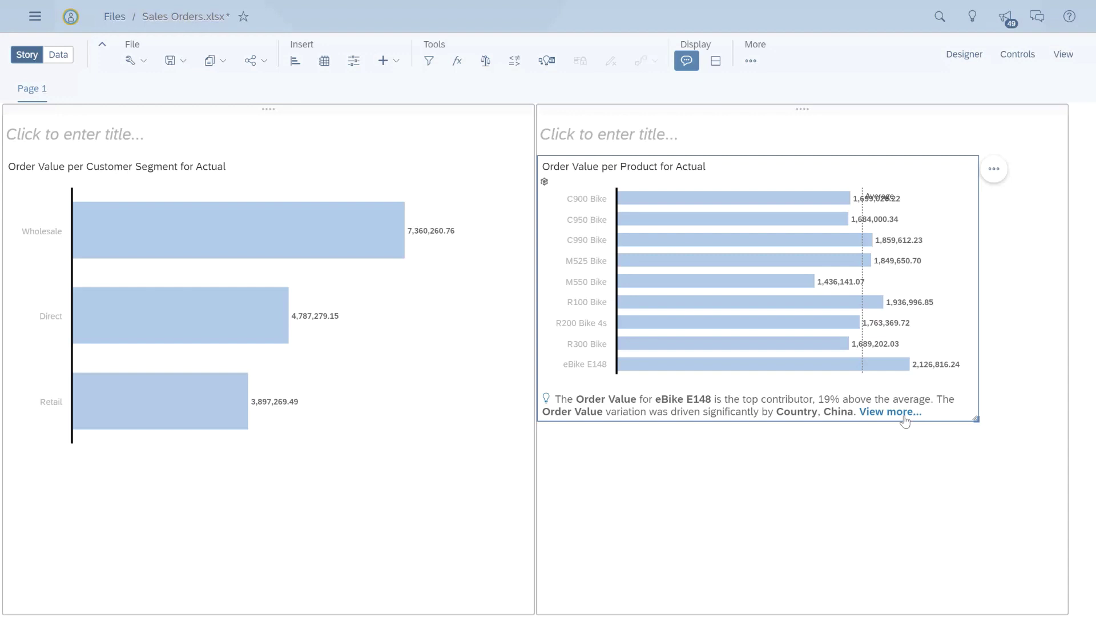
# Examine the full Smart Insights for eBike E148, including the country contributors, change over time and customer status, and close them
pyautogui.click(904, 418)
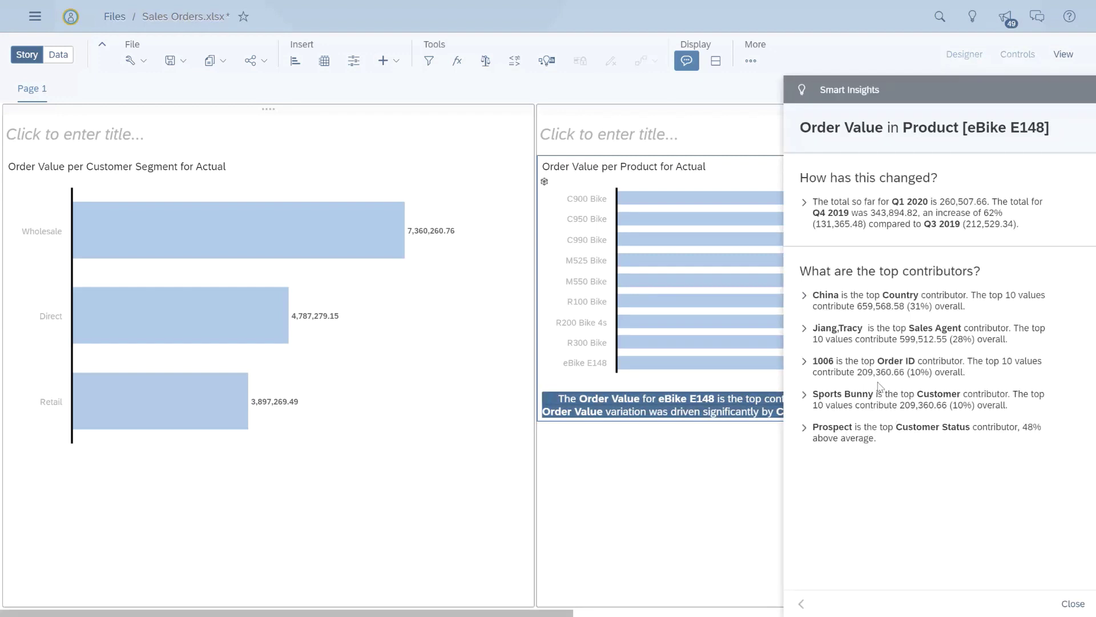
pyautogui.click(809, 306)
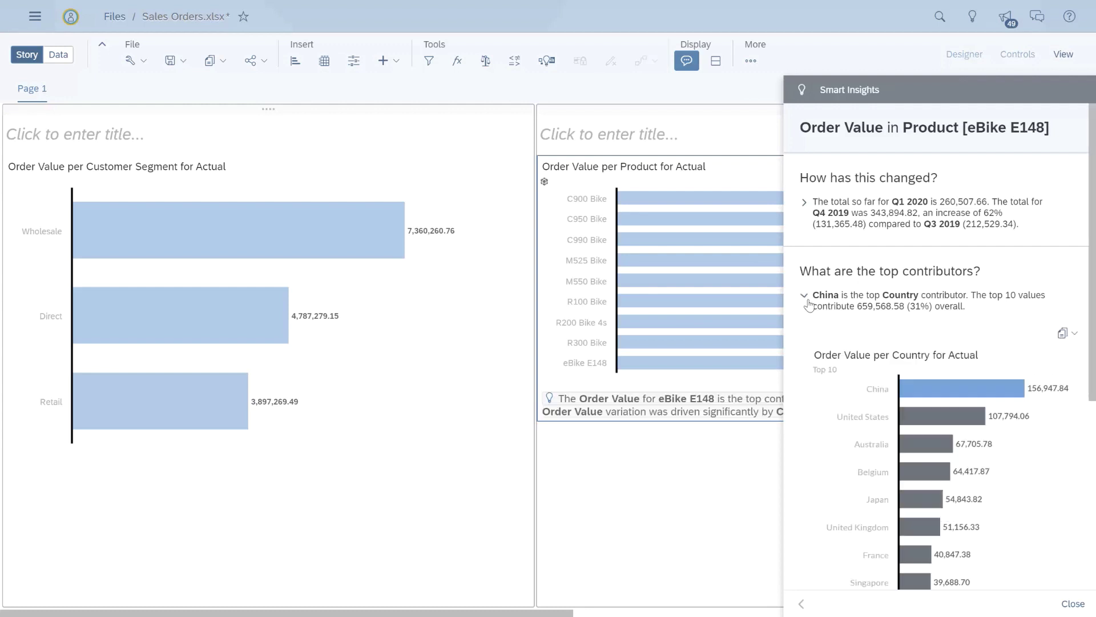
pyautogui.scroll(-1, 809, 306)
pyautogui.scroll(1, 808, 302)
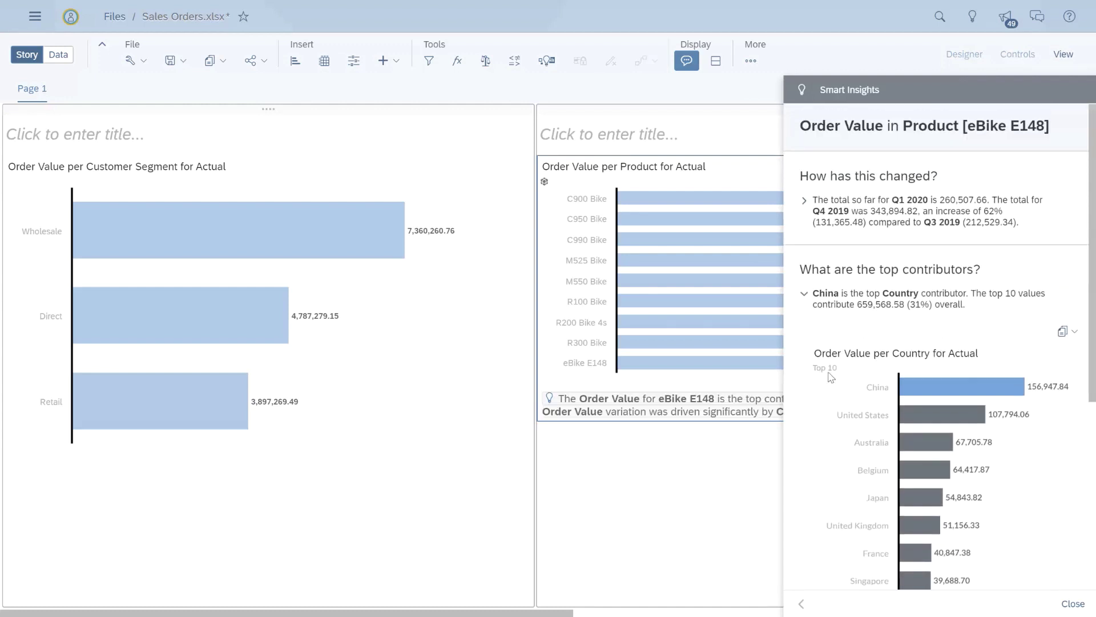
pyautogui.click(805, 299)
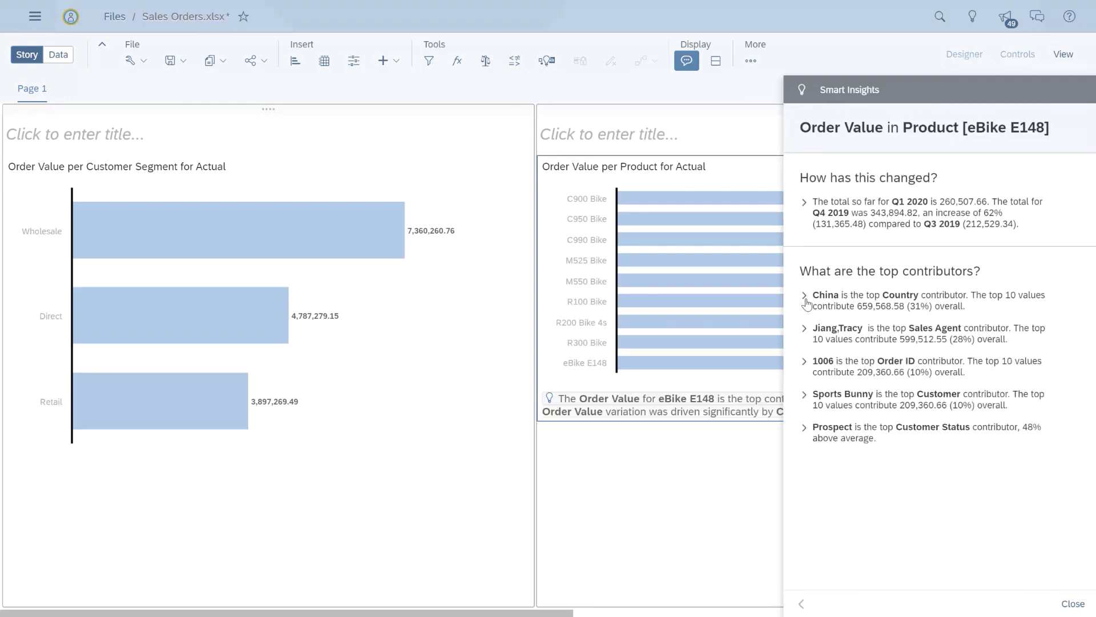
pyautogui.click(804, 207)
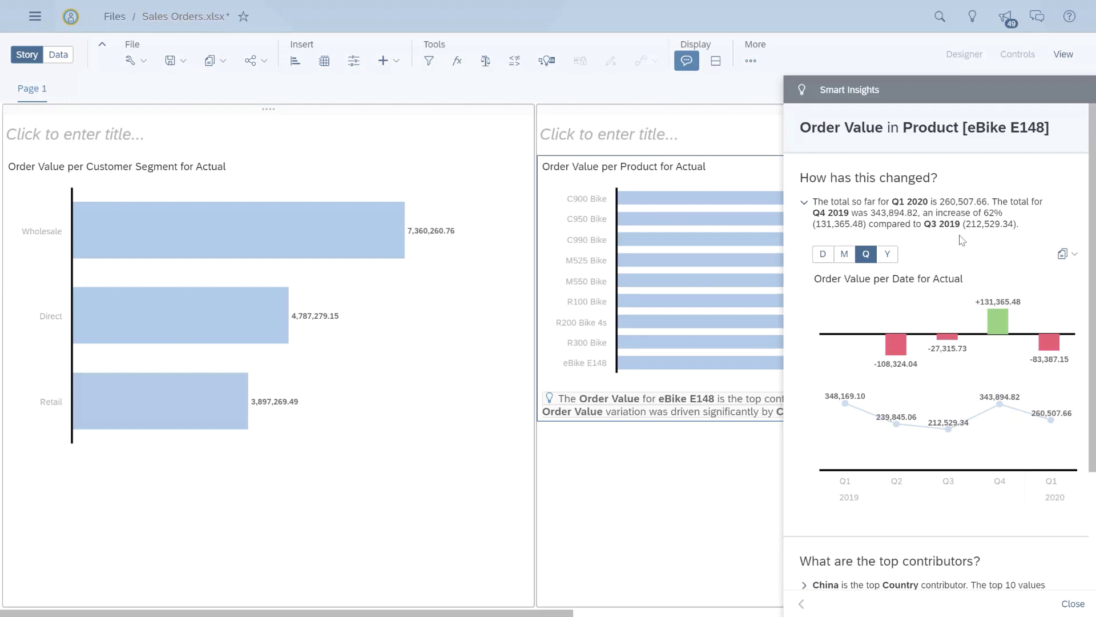
pyautogui.click(806, 204)
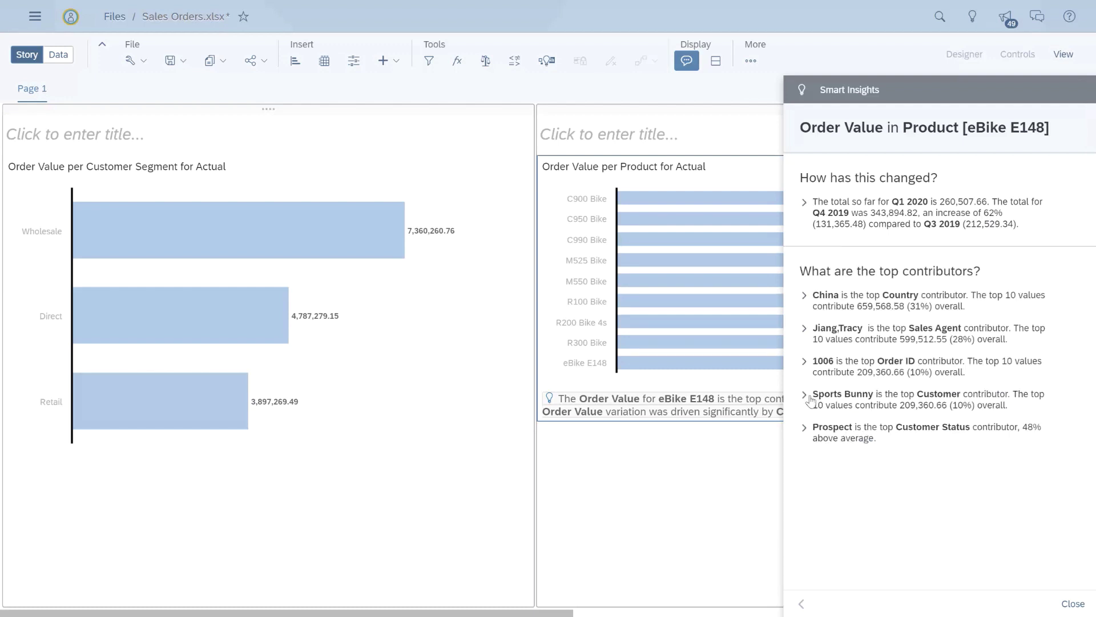
pyautogui.click(803, 428)
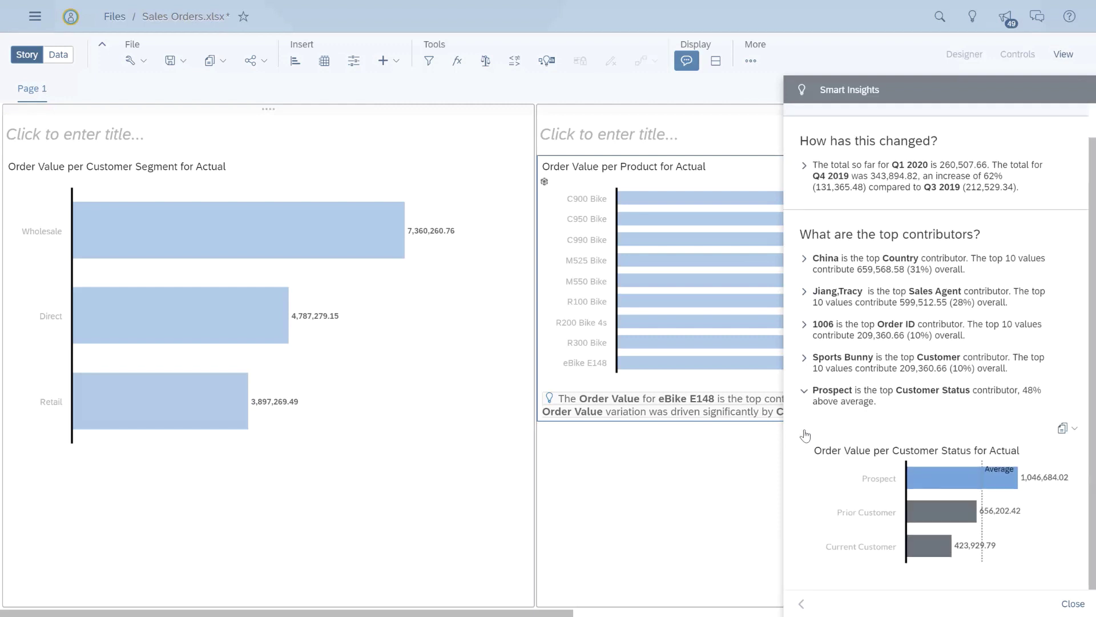
pyautogui.click(1067, 603)
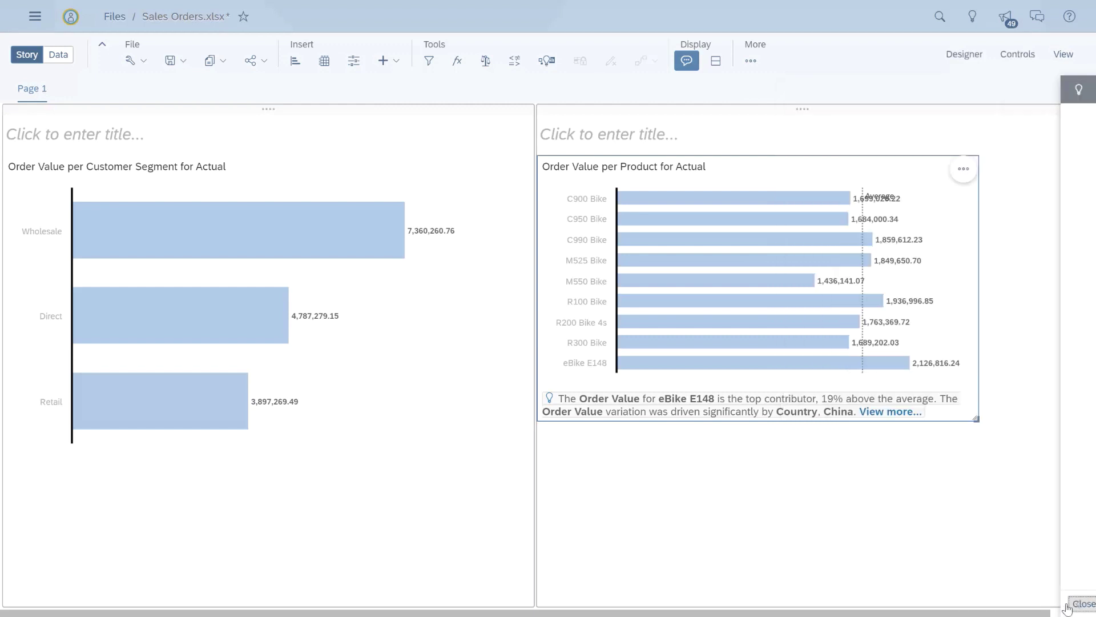
# Share the story with the Cycle_Org_Network team with View access
pyautogui.click(263, 63)
pyautogui.click(269, 84)
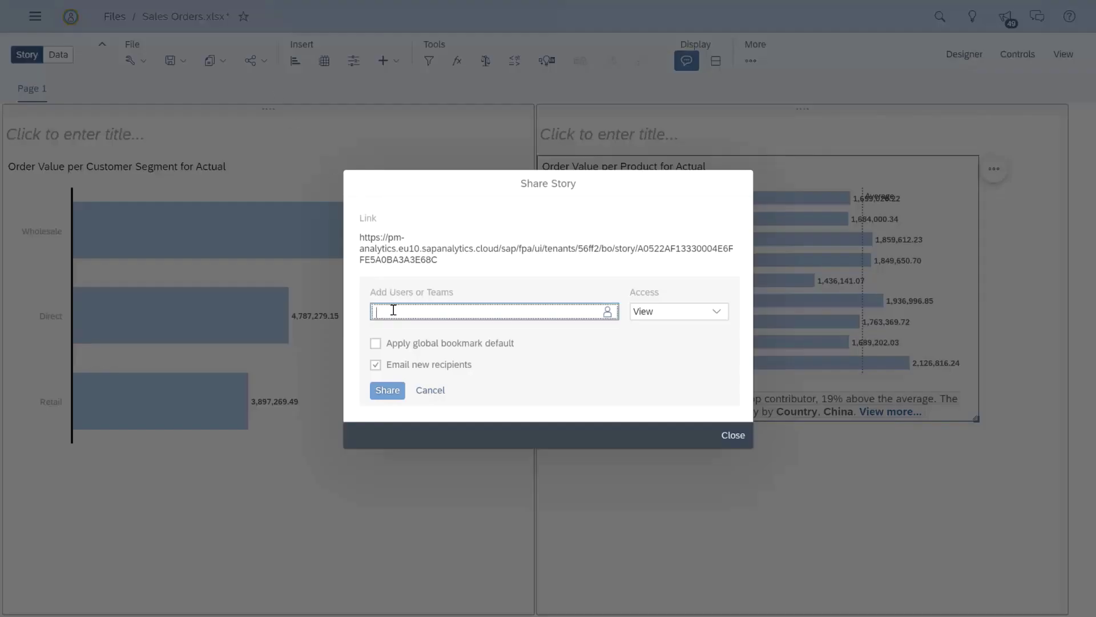
pyautogui.write('cyc')
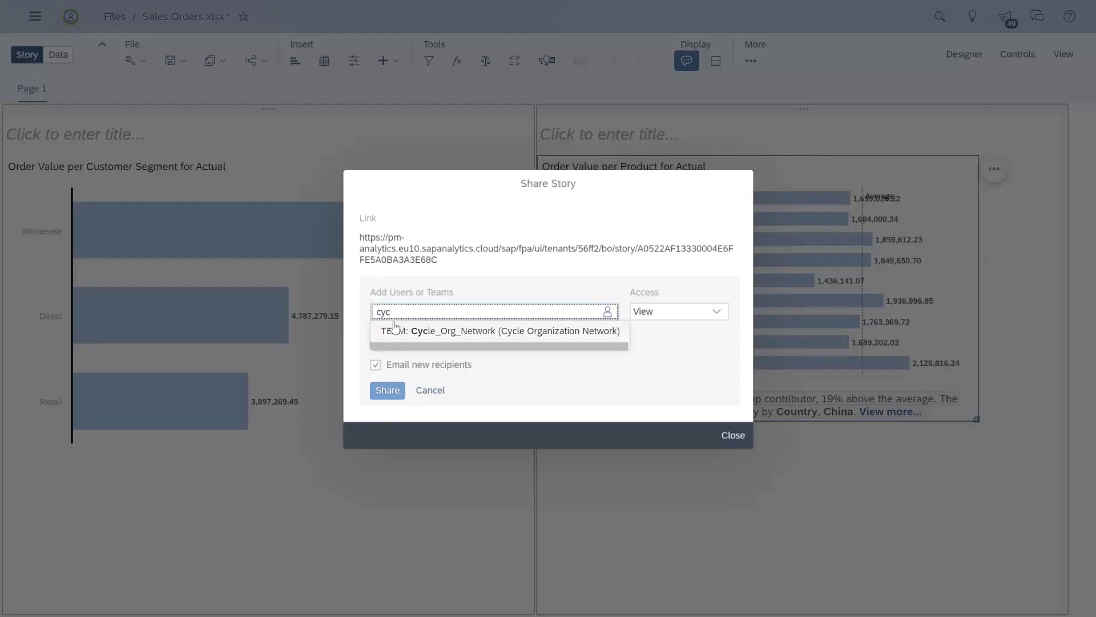
pyautogui.click(399, 328)
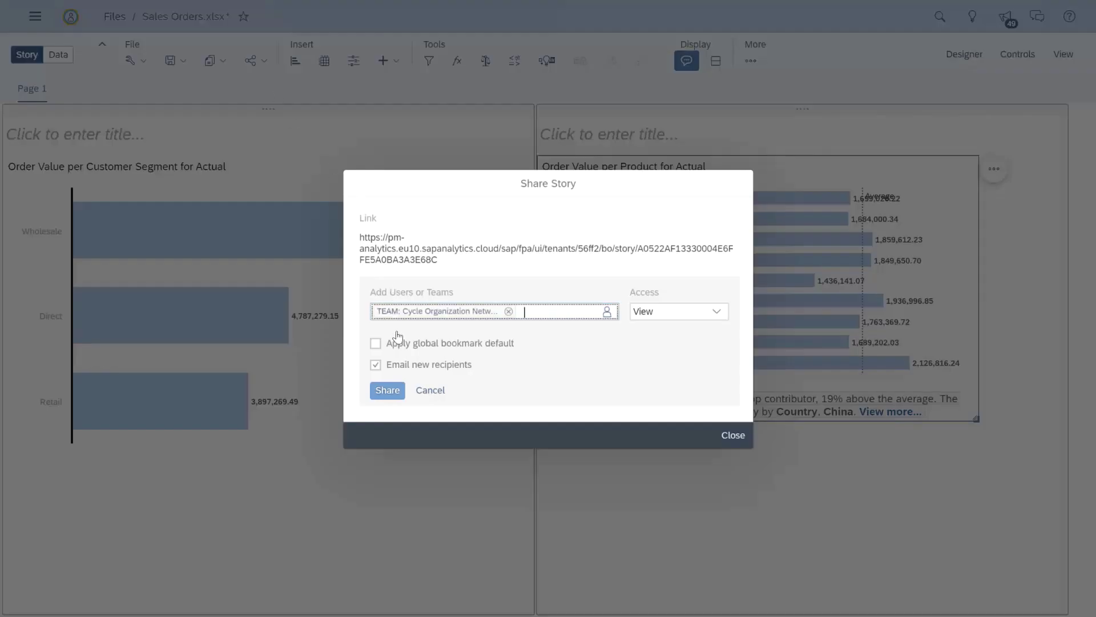
pyautogui.click(386, 394)
pyautogui.click(733, 456)
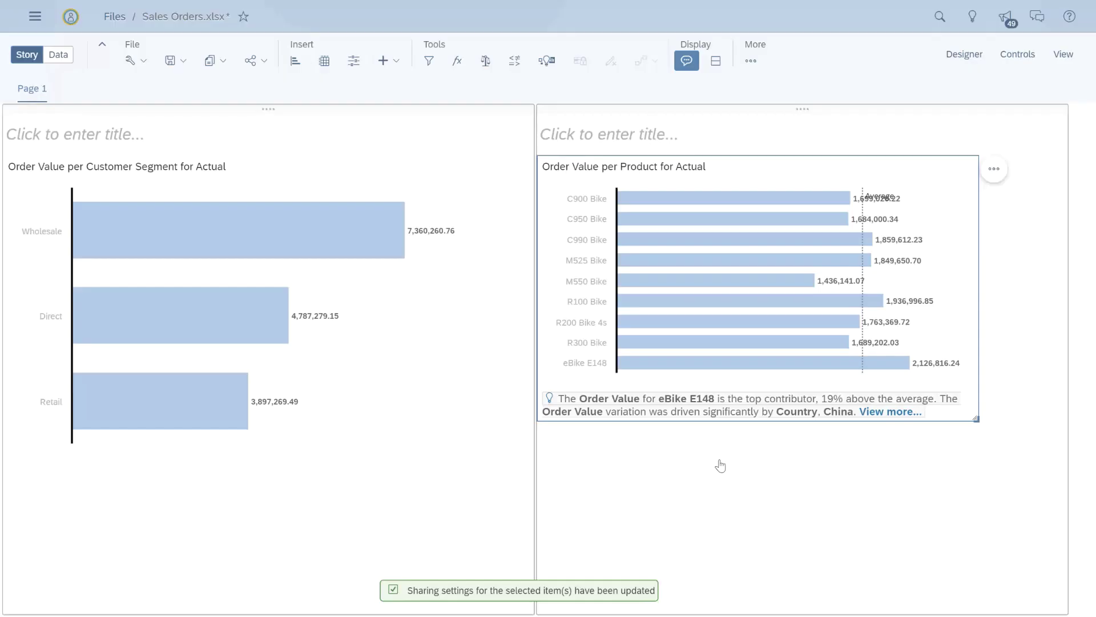
# Place a comment on the Order Value per Customer Segment chart mentioning the colleague, with the text "Is this what you are looking for ?"
pyautogui.click(457, 194)
pyautogui.click(486, 170)
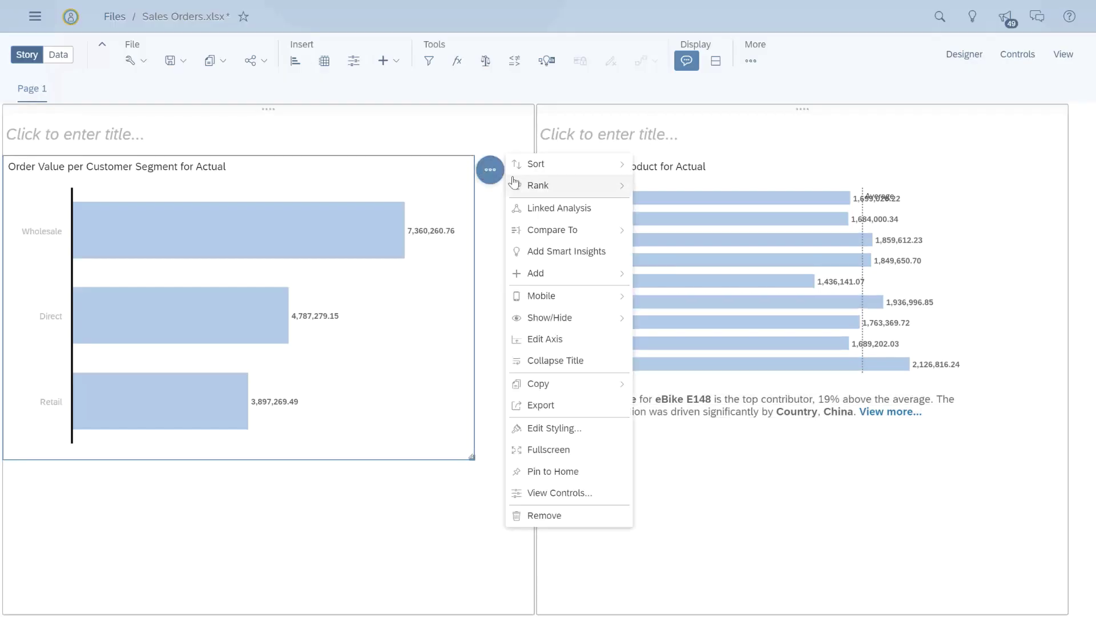
pyautogui.moveTo(550, 276)
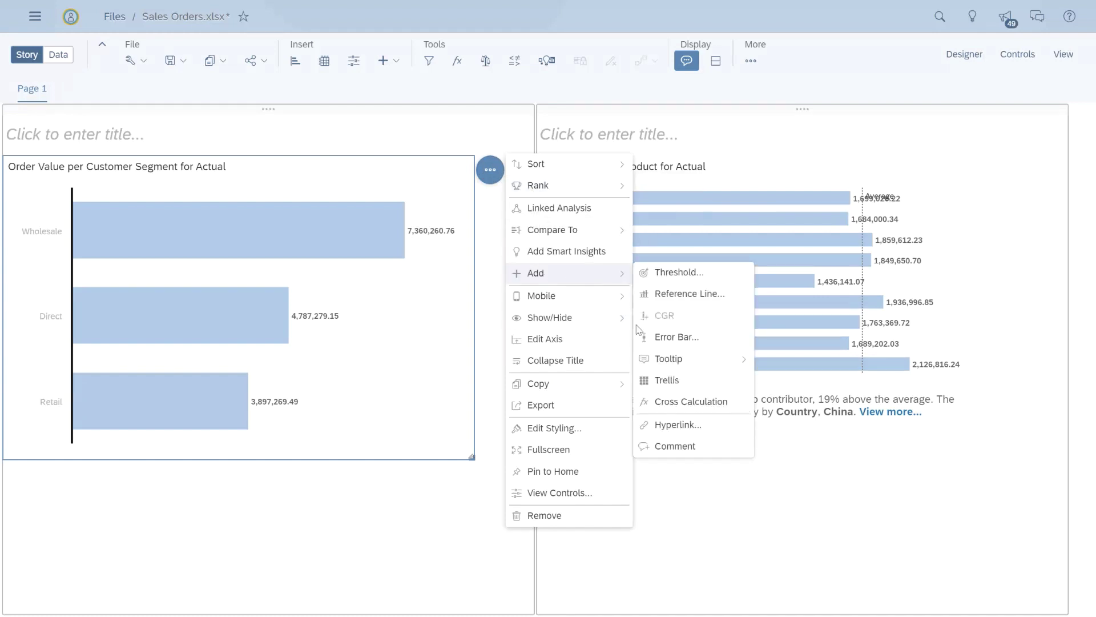
pyautogui.click(668, 446)
pyautogui.write('@')
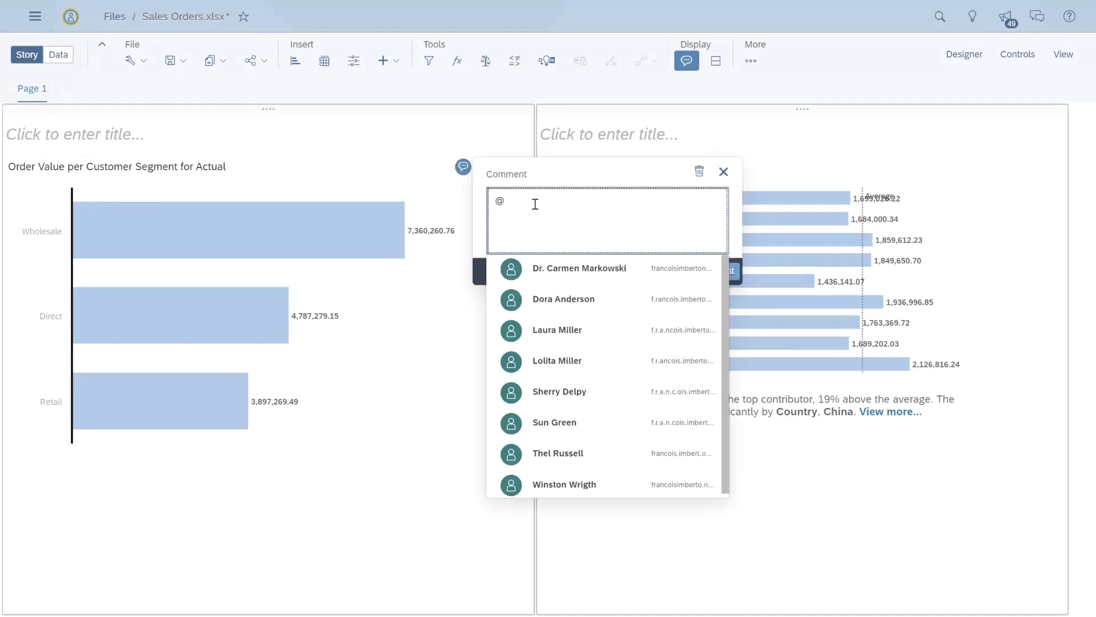
pyautogui.write('d')
pyautogui.click(581, 271)
pyautogui.write('Is th')
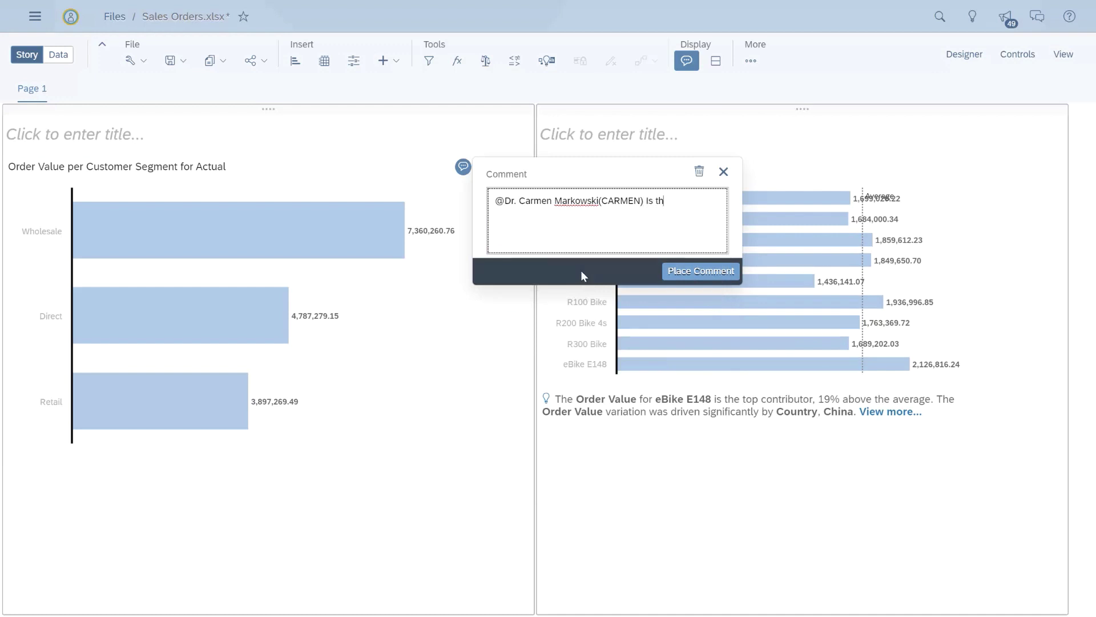
pyautogui.write('is what you are looking for ?')
pyautogui.click(692, 280)
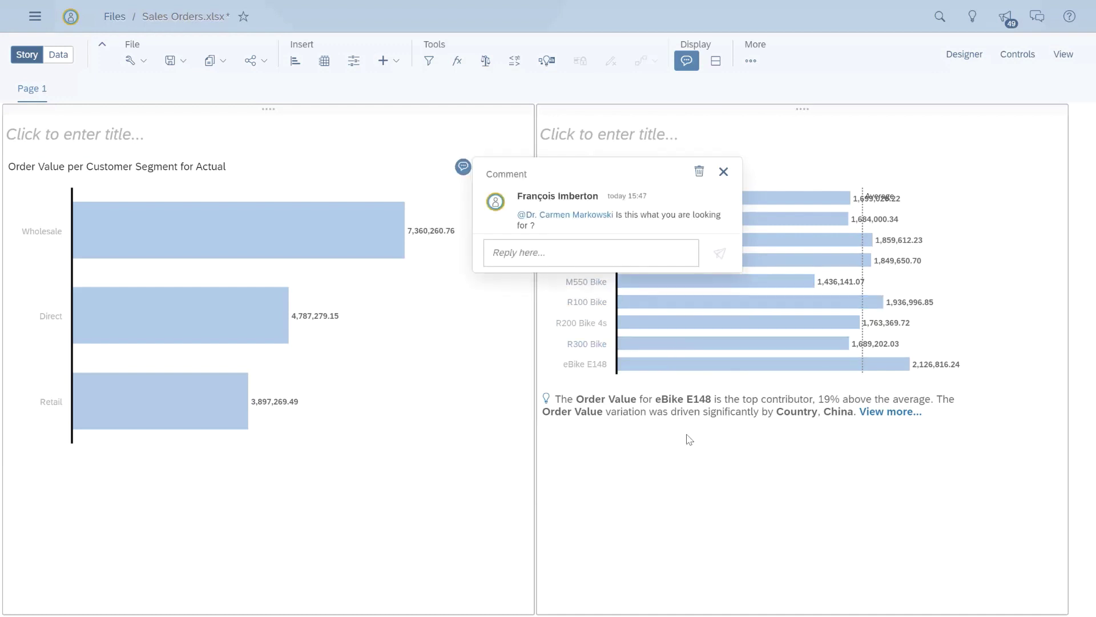
pyautogui.click(723, 171)
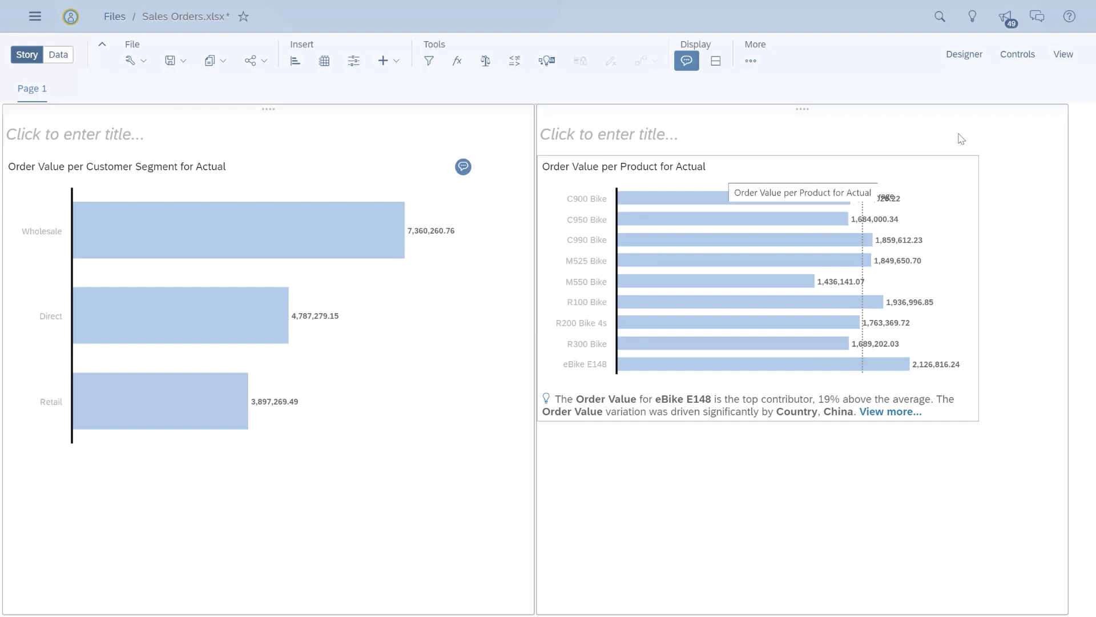
# Open the story's comment threads, read the colleague's reply on the customer segment chart, and close the comment and the side panel
pyautogui.click(1038, 16)
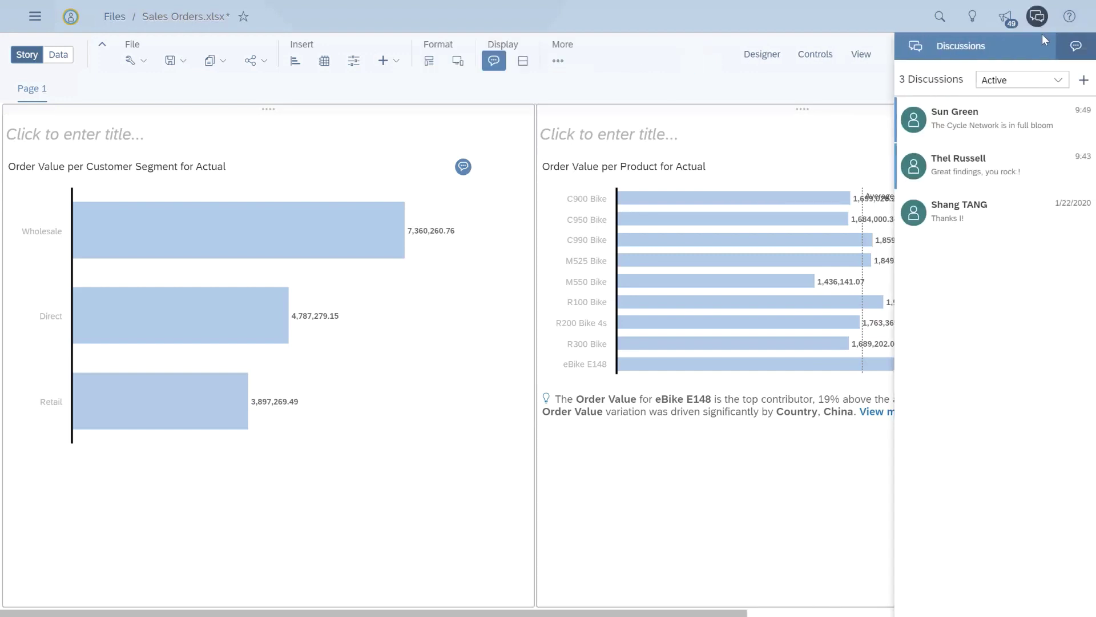
pyautogui.click(1074, 48)
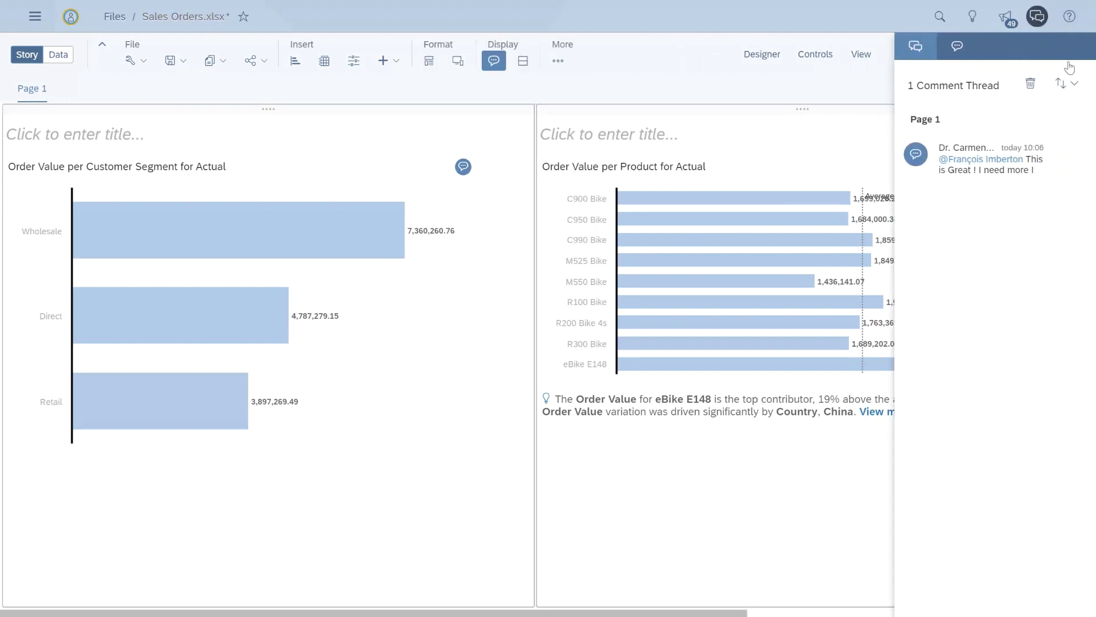
pyautogui.click(1039, 163)
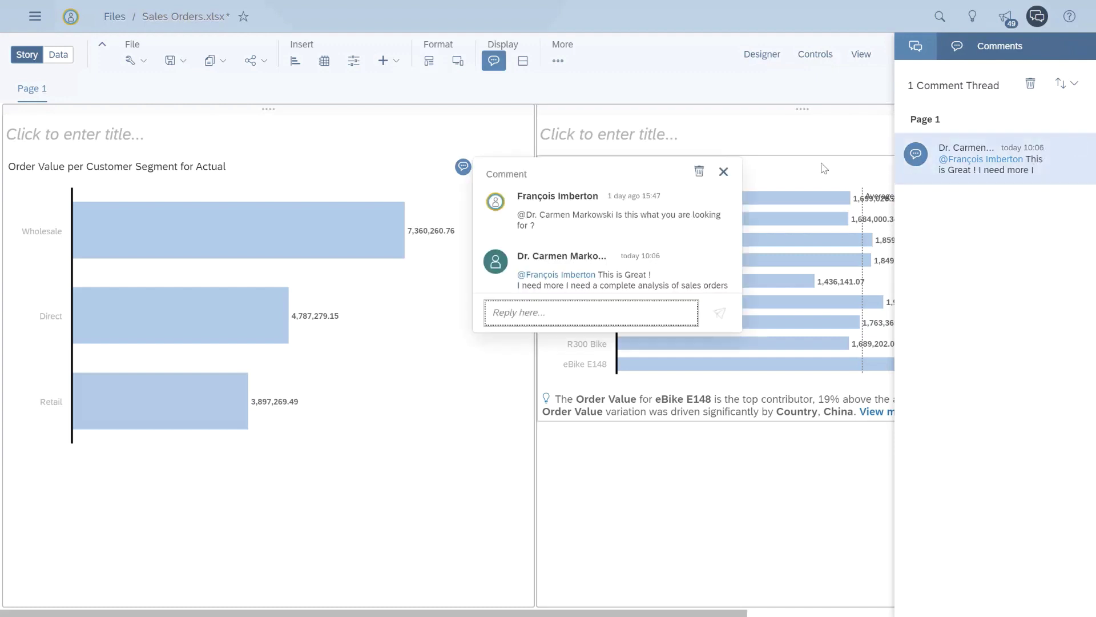
pyautogui.click(723, 172)
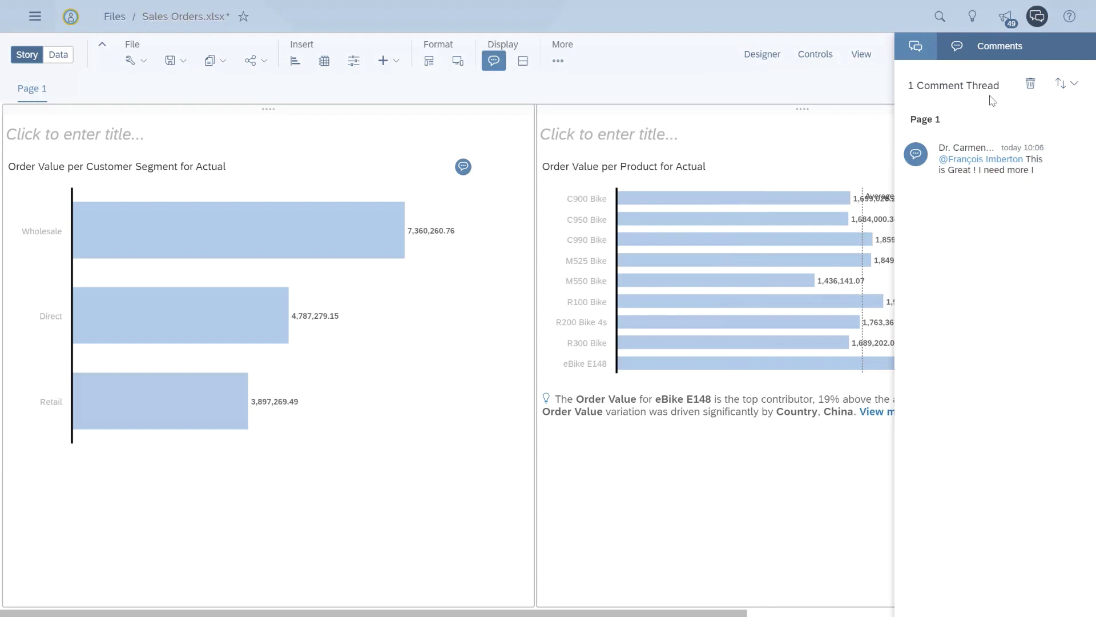
pyautogui.click(1037, 16)
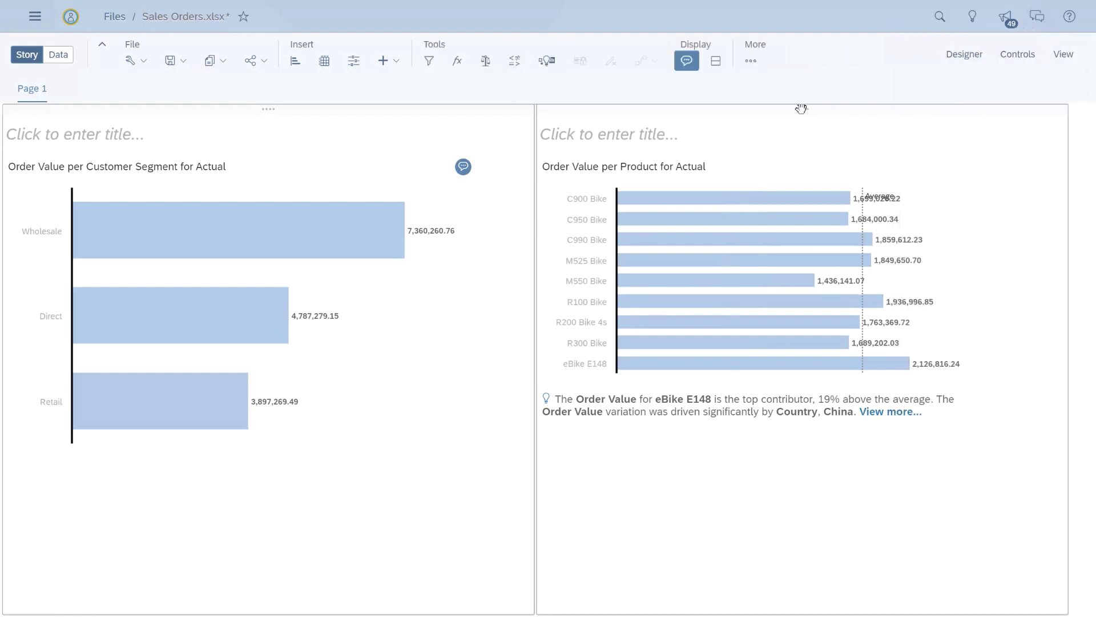
pyautogui.click(722, 171)
# Switch to the other desktop with the Sales Orders workbook in Excel and look through its order rows
pyautogui.press('super+Tab')
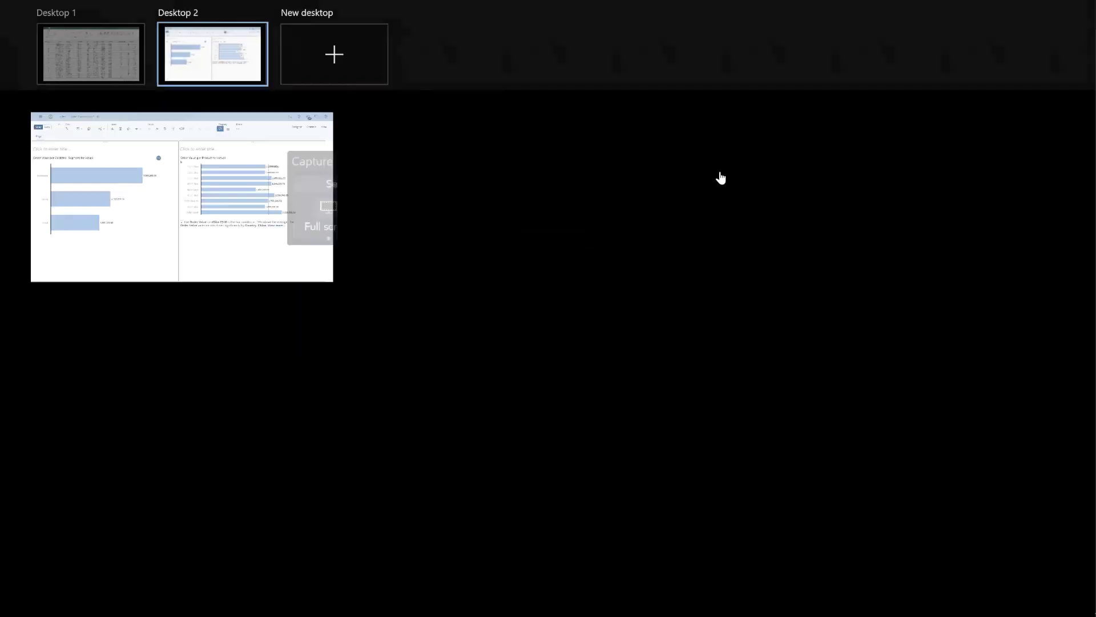
pyautogui.press('ctrl+super+Left')
pyautogui.scroll(-20, 725, 188)
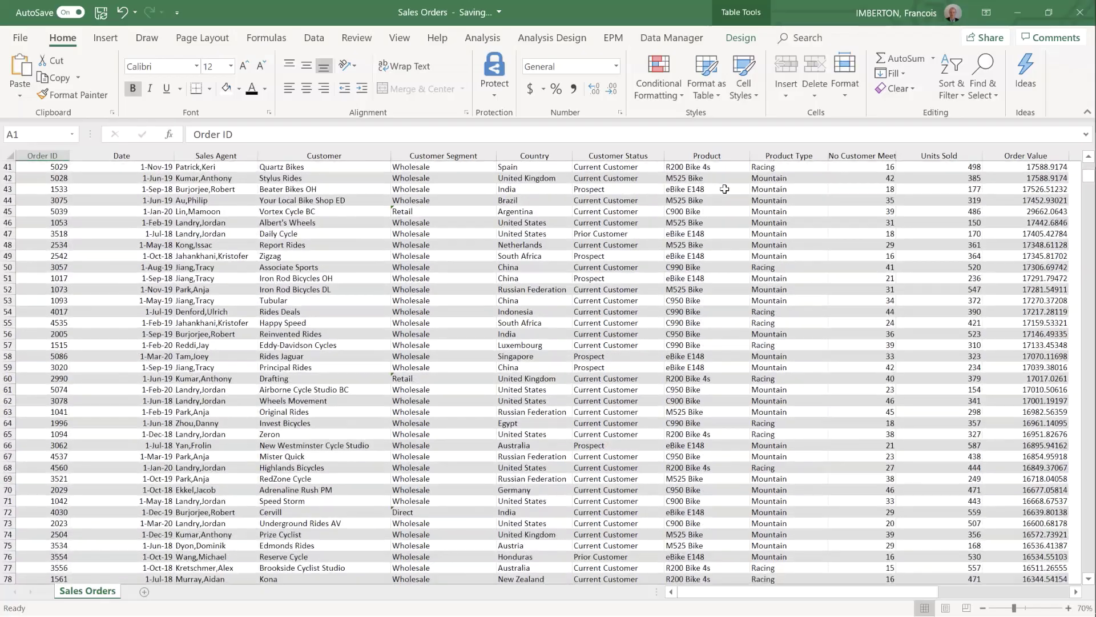
pyautogui.scroll(-20, 716, 191)
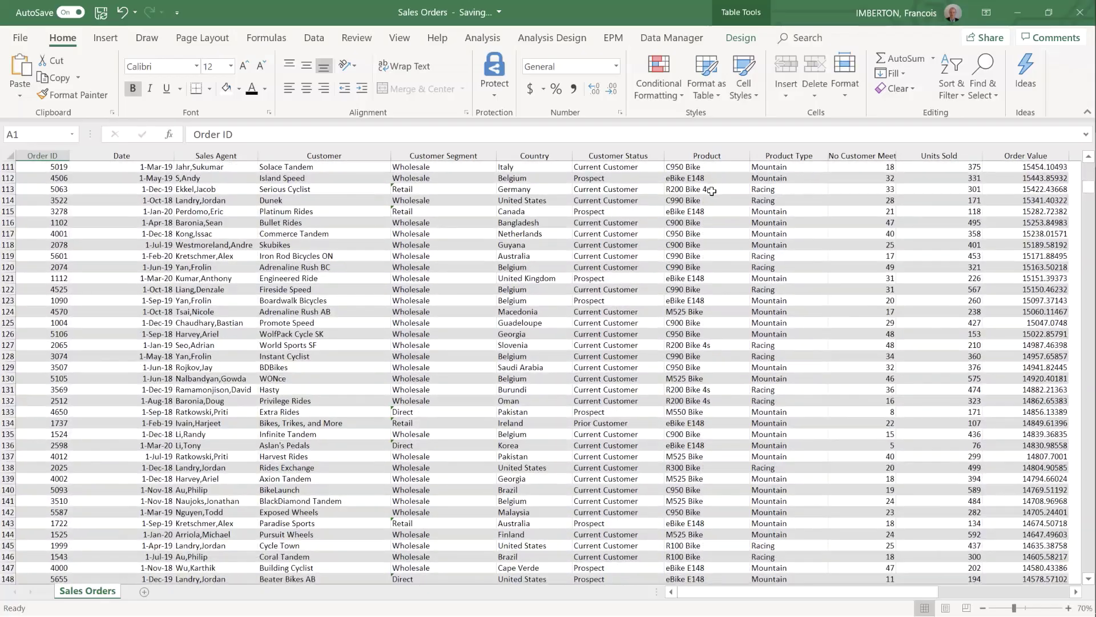
# Look further down the order rows in the workbook, and switch back to the Sales Orders story in SAP Analytics Cloud
pyautogui.scroll(-20, 698, 191)
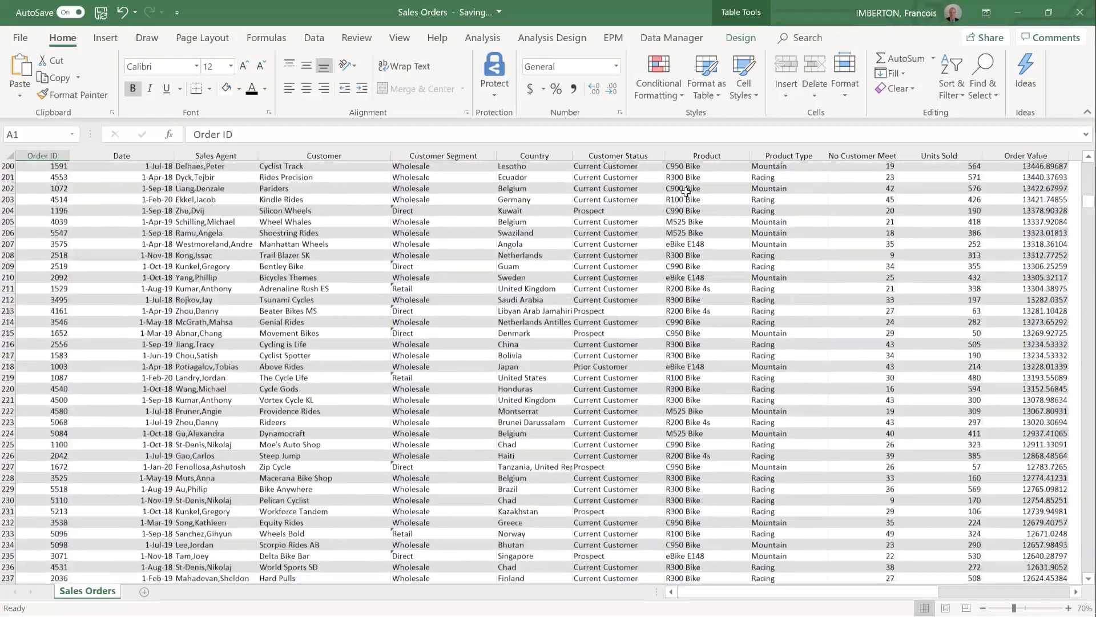
pyautogui.scroll(-20, 678, 192)
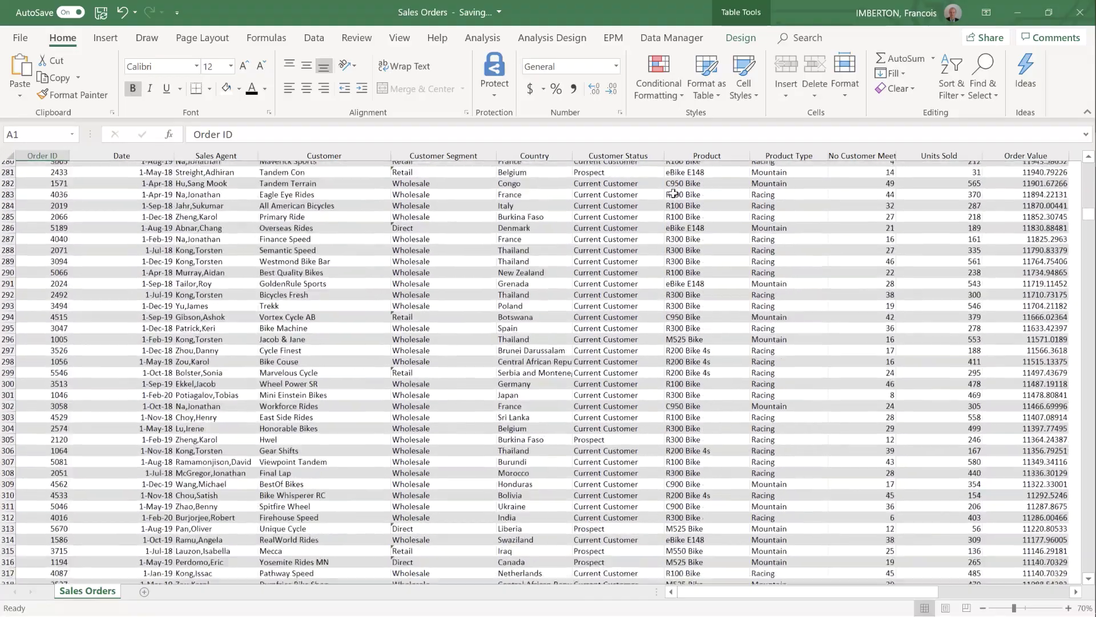
pyautogui.scroll(-20, 665, 192)
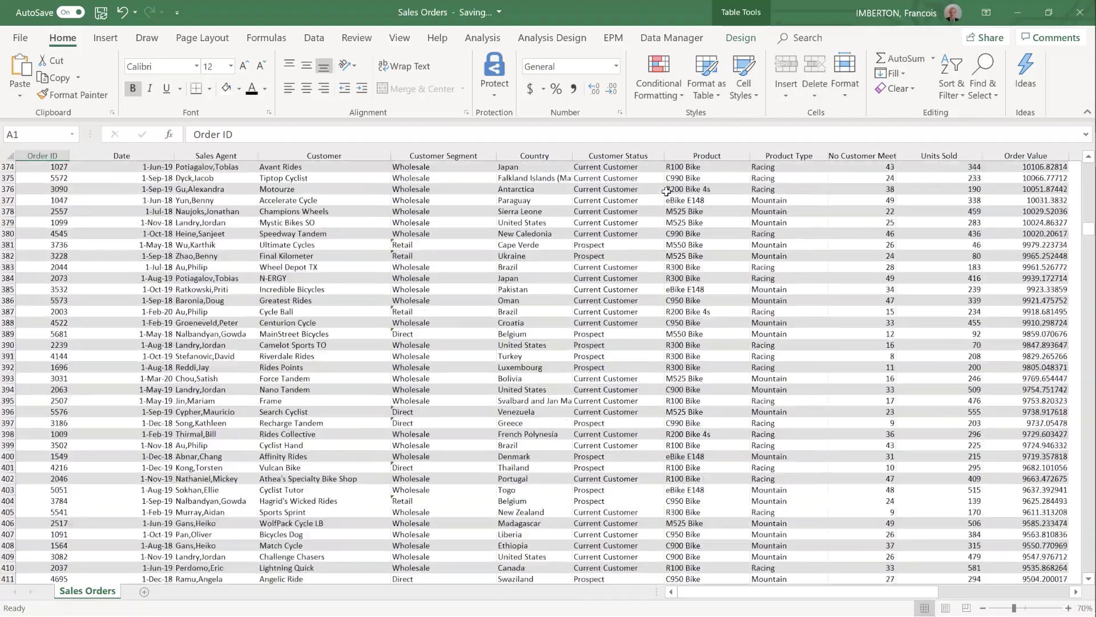
pyautogui.scroll(-7, 664, 192)
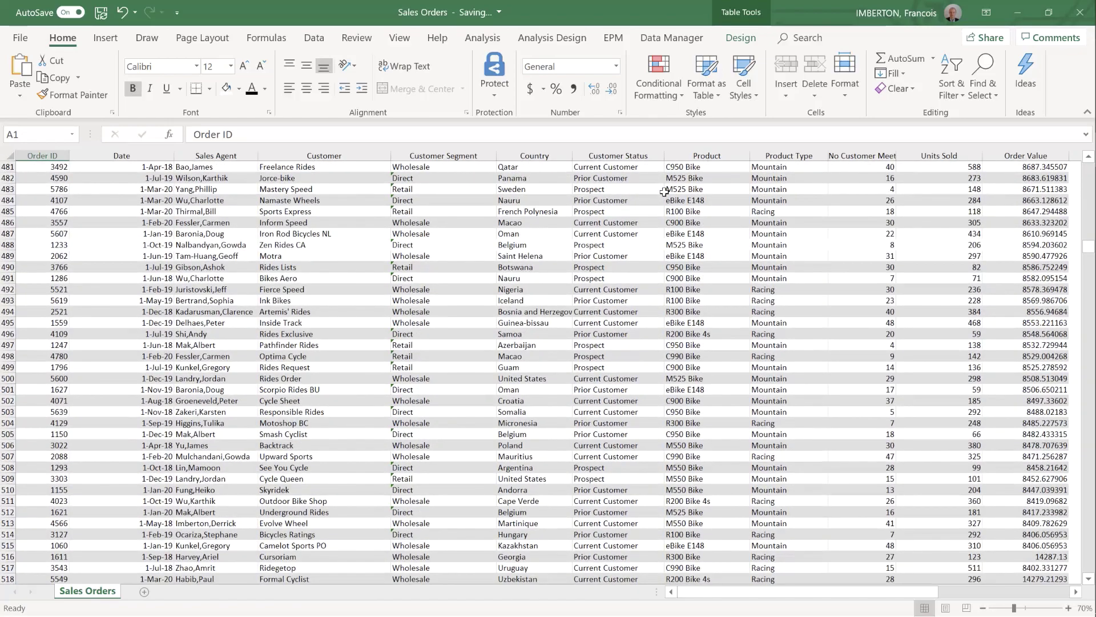
pyautogui.press('super+Tab')
pyautogui.press('Tab')
pyautogui.press('Right')
pyautogui.press('Return')
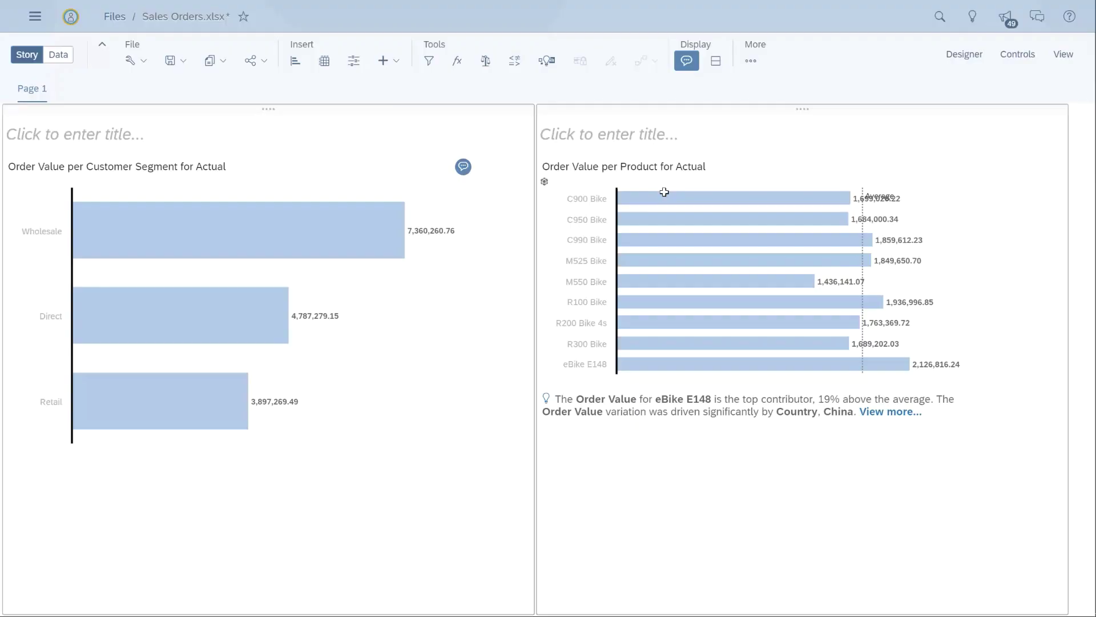
# Run a Smart Discovery on the Sales Orders data with Order Value as the measure to know more about
pyautogui.moveTo(664, 192)
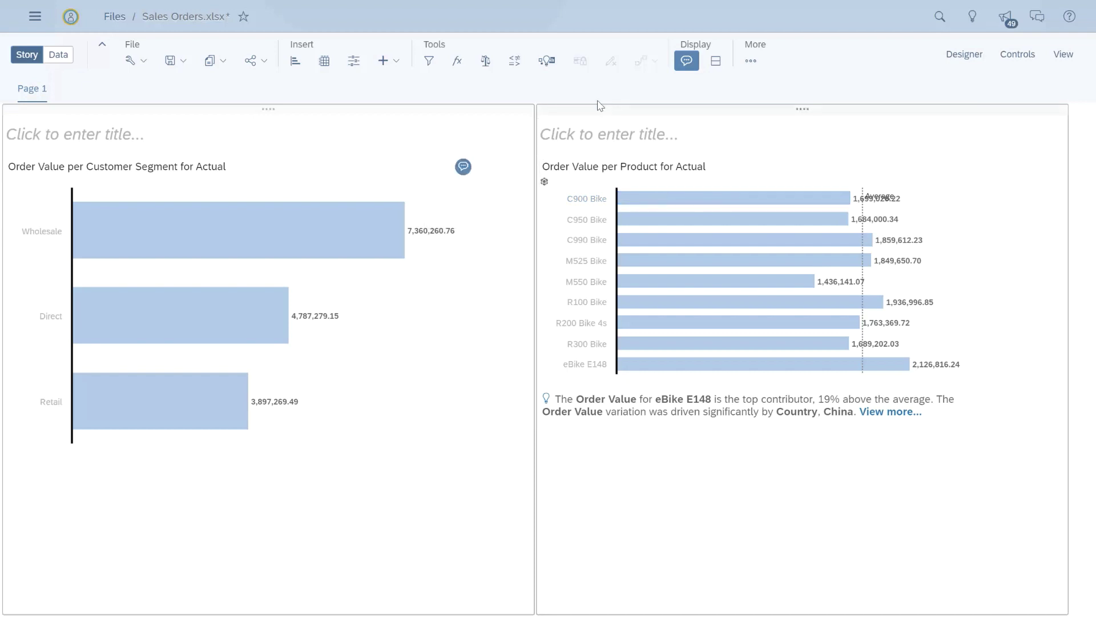
pyautogui.click(545, 70)
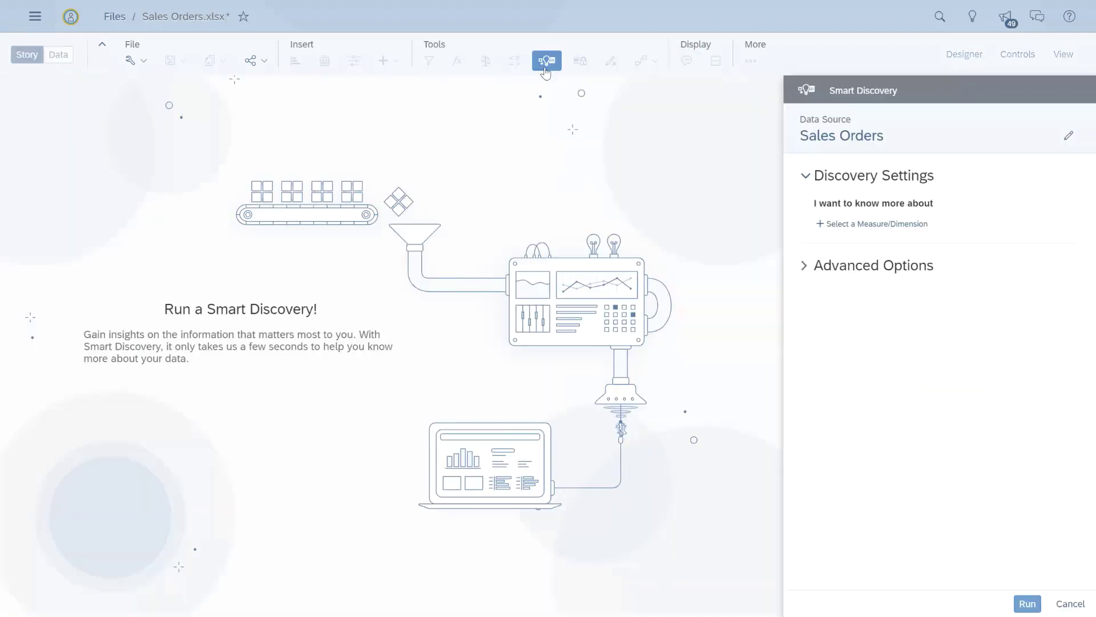
pyautogui.click(864, 225)
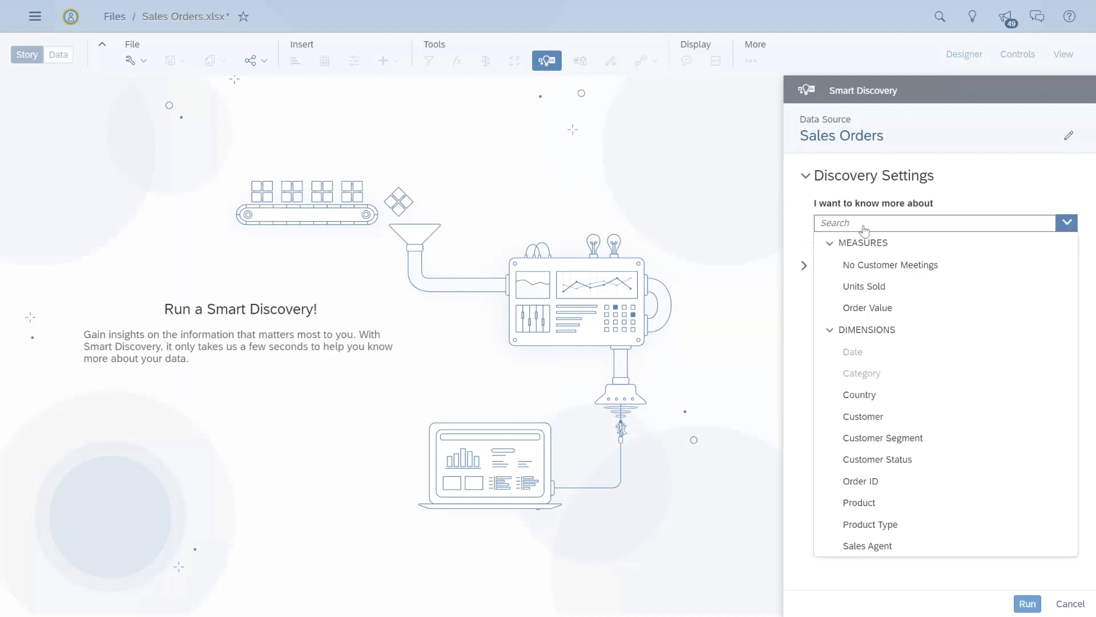
pyautogui.click(868, 309)
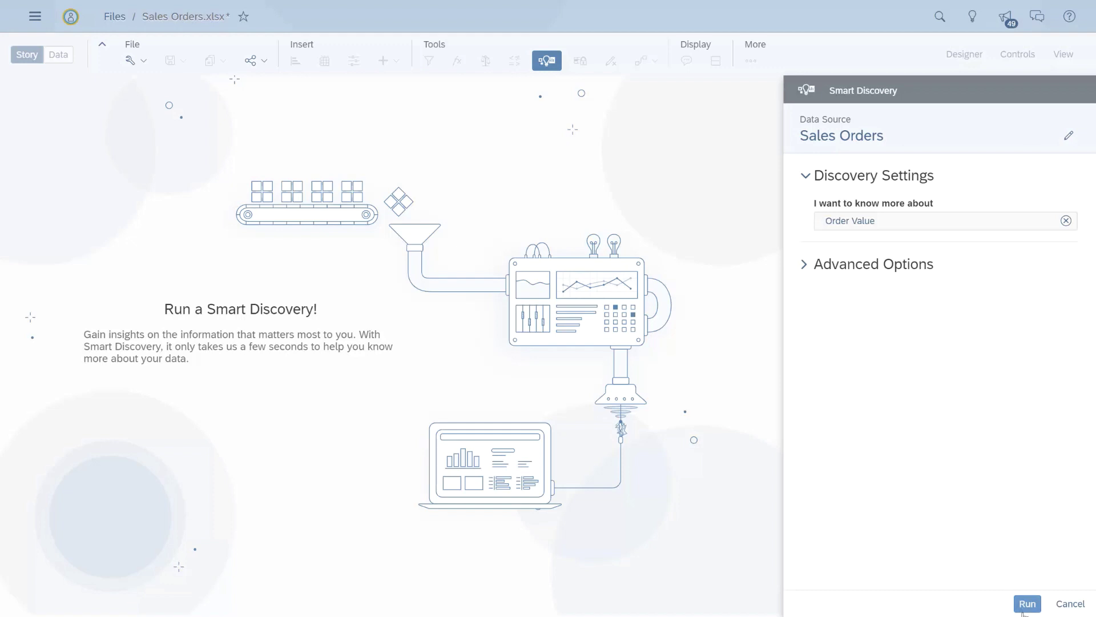
pyautogui.click(1027, 604)
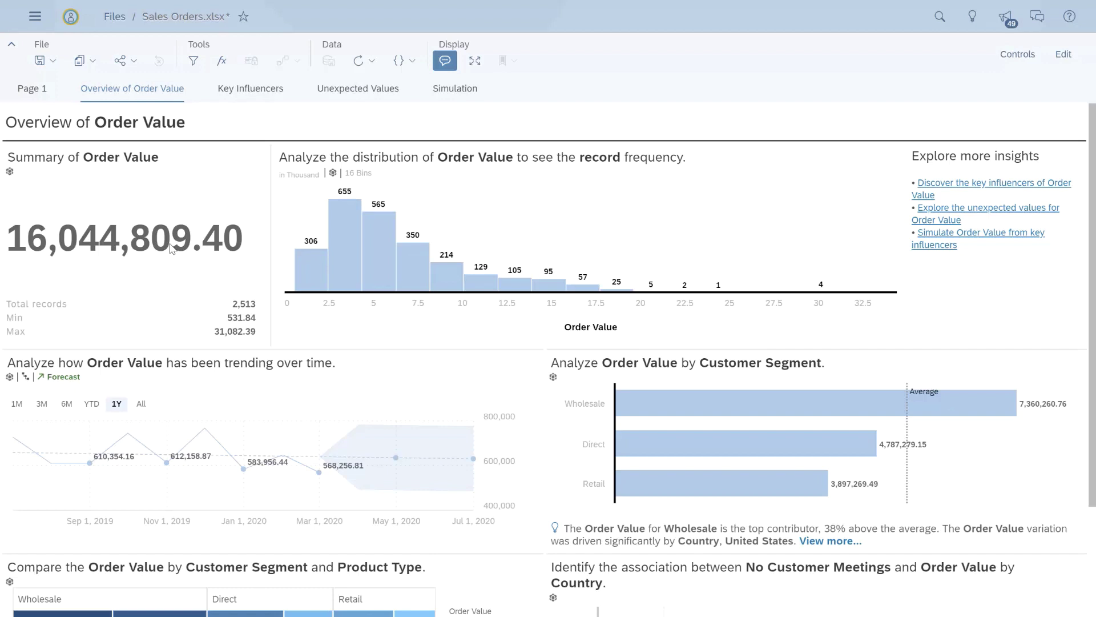
# Examine the record distribution, customer segment and forecast trend charts on the Overview of Order Value page
pyautogui.moveTo(420, 284)
pyautogui.moveTo(678, 448)
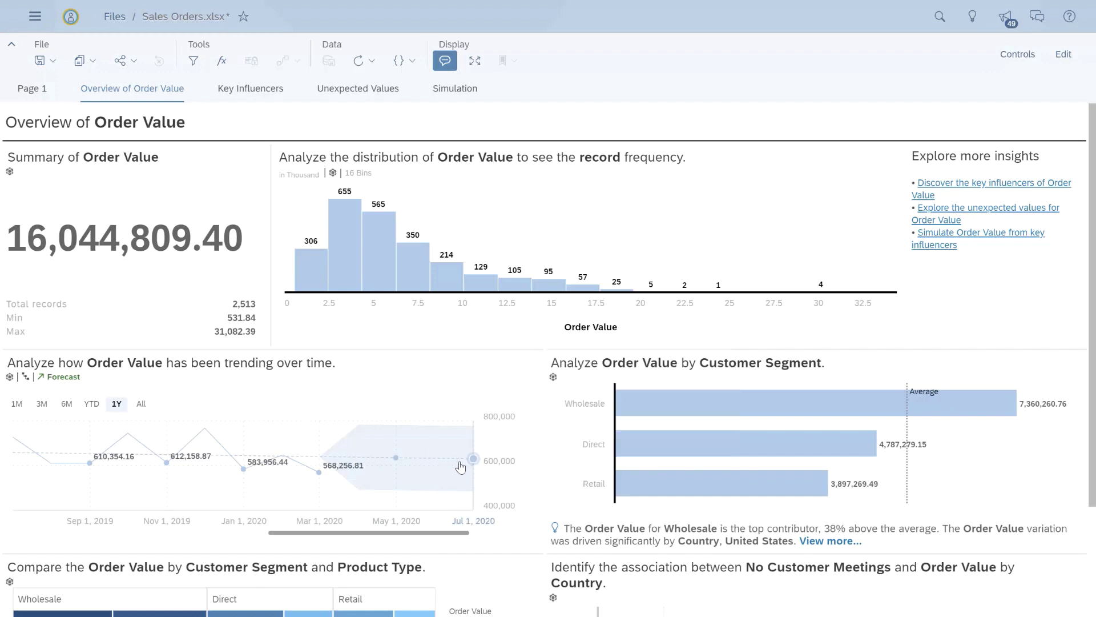
pyautogui.moveTo(466, 467)
# Open the Key Influencers page and read the explanations of influencers such as Units Sold and No Customer Meetings
pyautogui.click(275, 91)
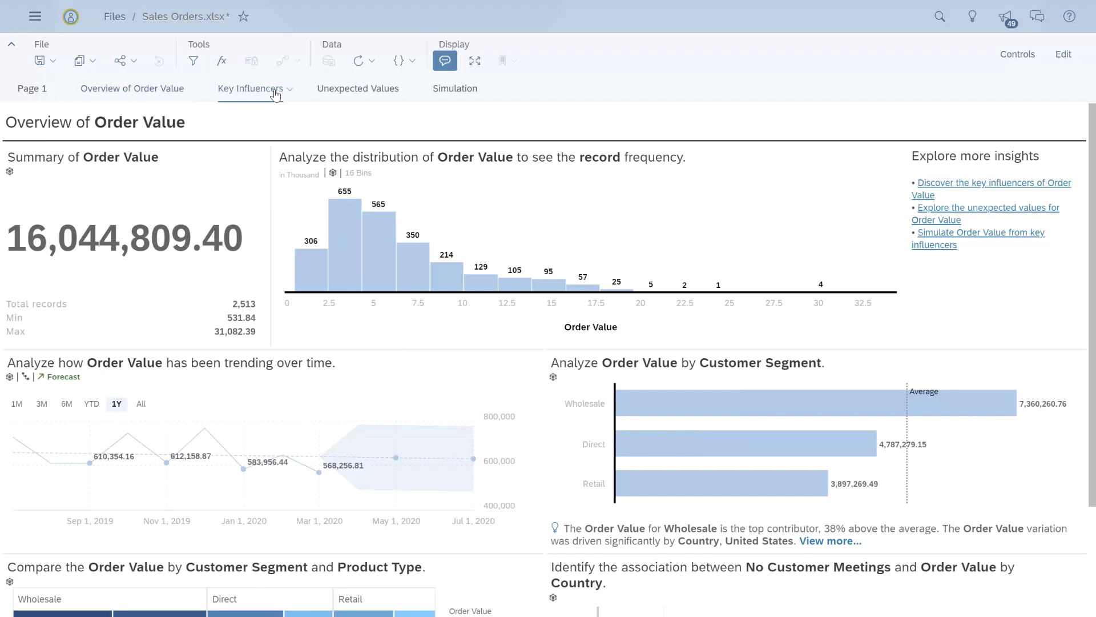
pyautogui.click(276, 194)
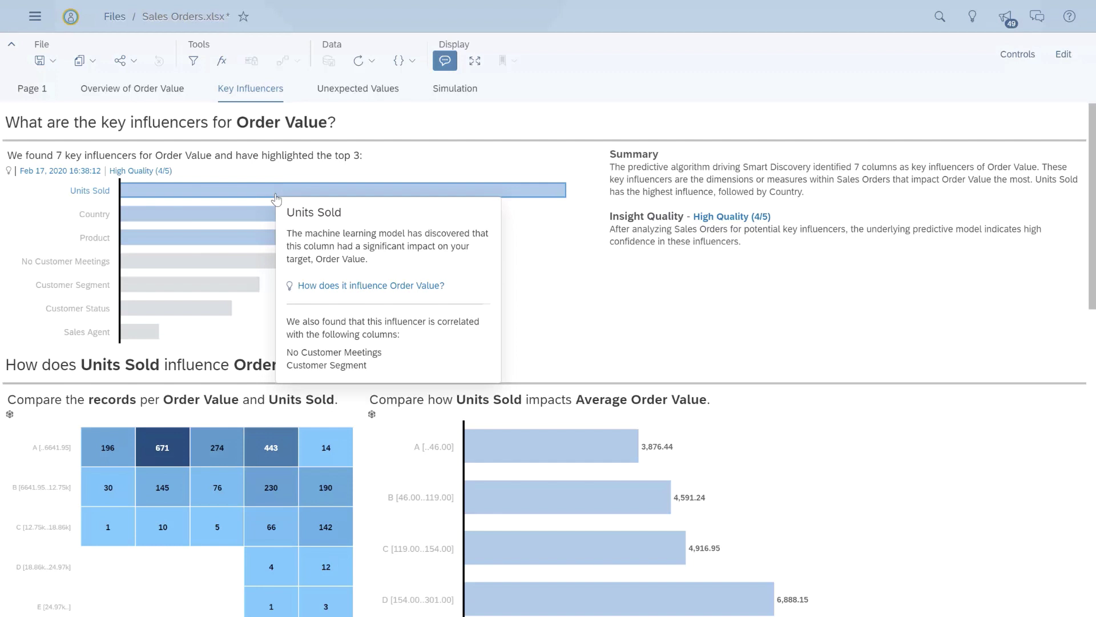
pyautogui.click(269, 214)
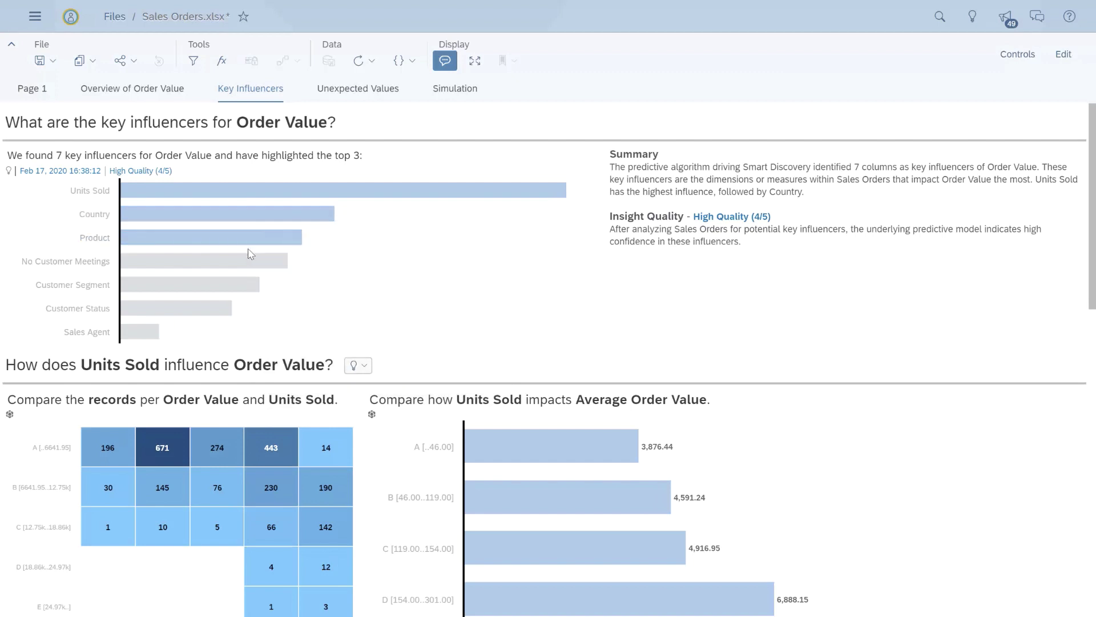
pyautogui.moveTo(247, 269)
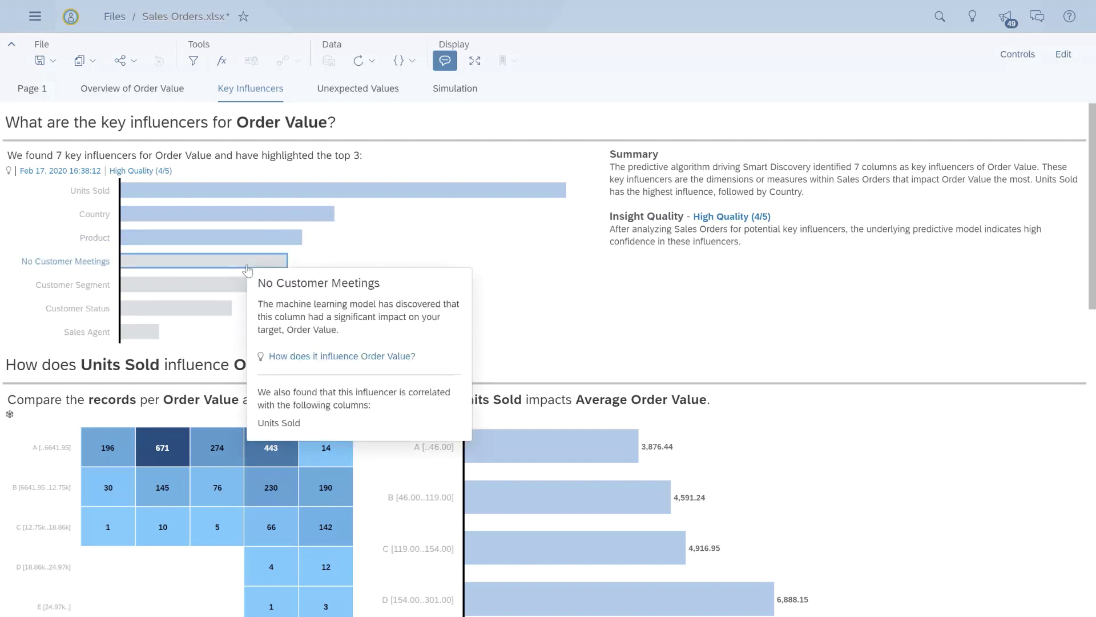
pyautogui.moveTo(243, 291)
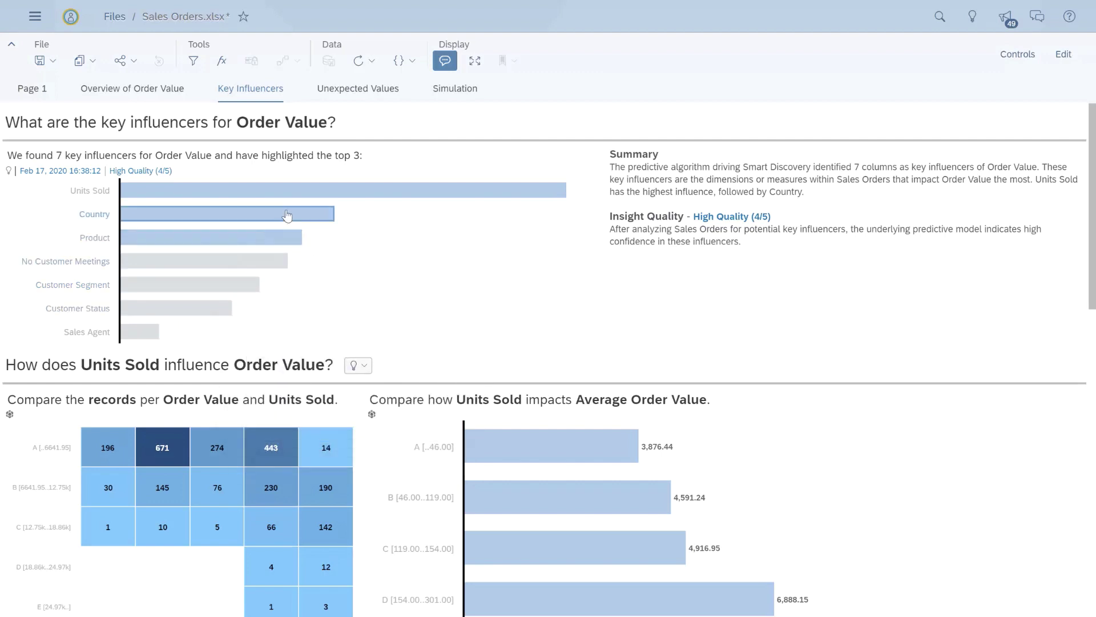
# Open the details on how Country influences Order Value and compare the average order value of the country groups
pyautogui.moveTo(287, 215)
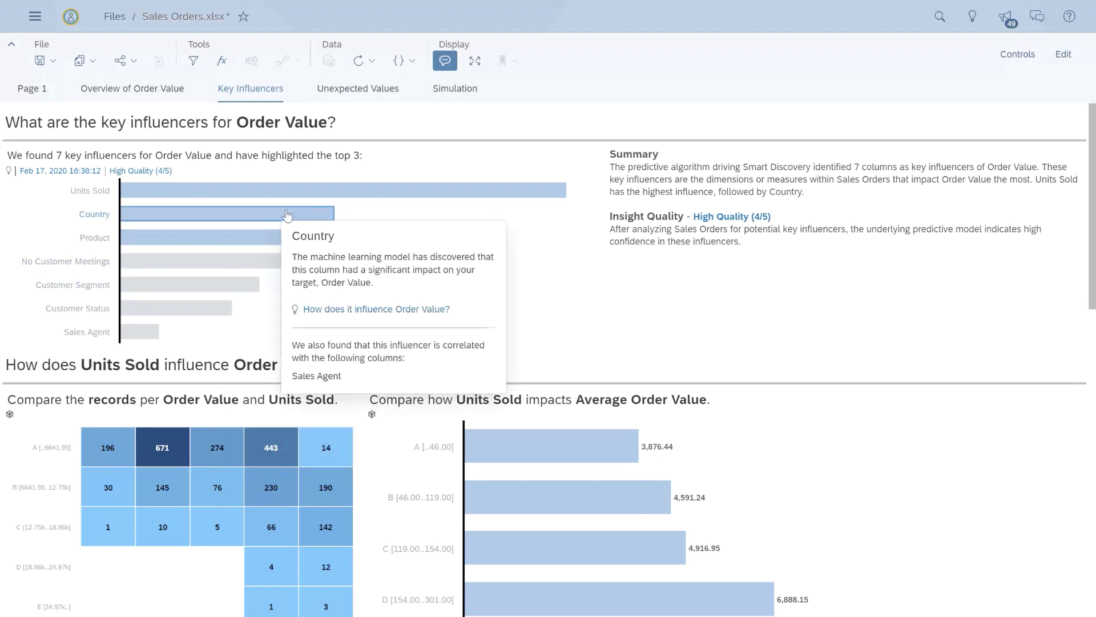
pyautogui.click(333, 309)
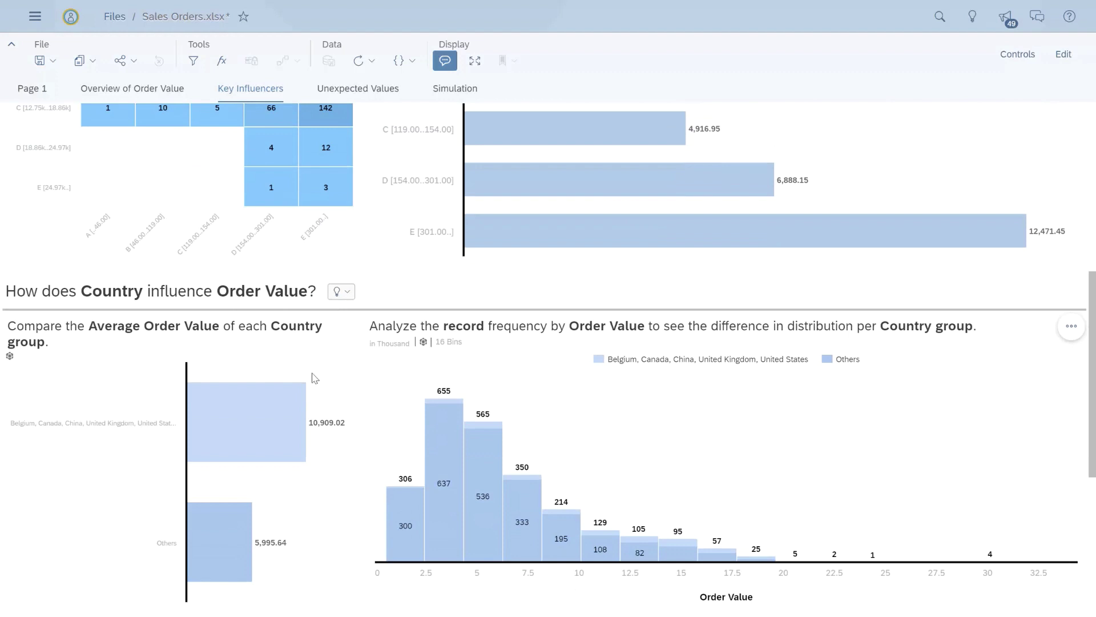
pyautogui.moveTo(284, 432)
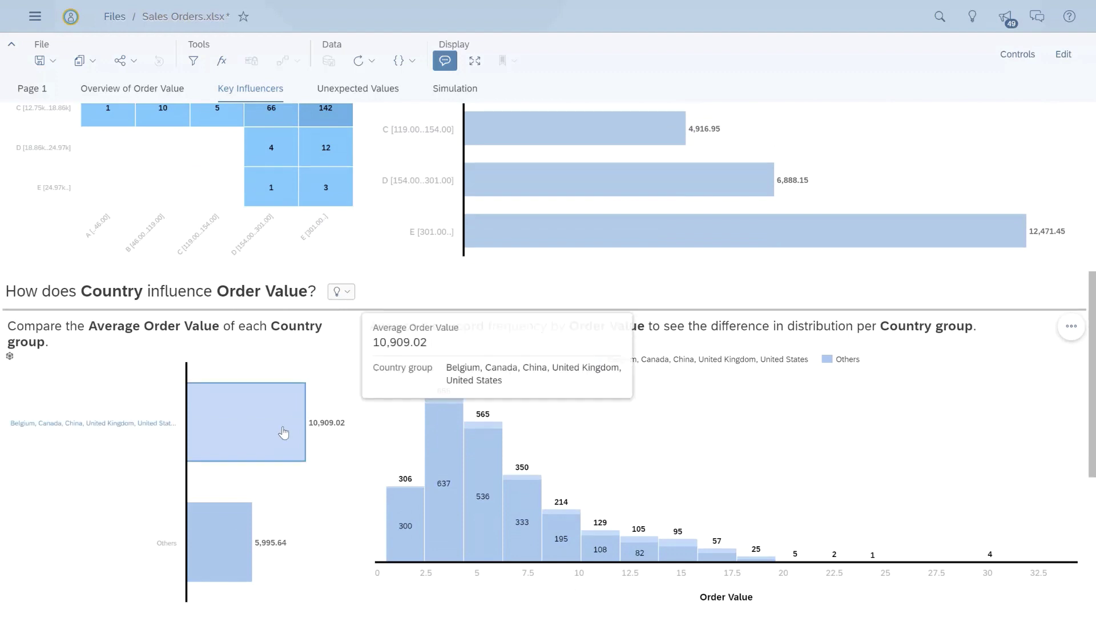
pyautogui.moveTo(233, 519)
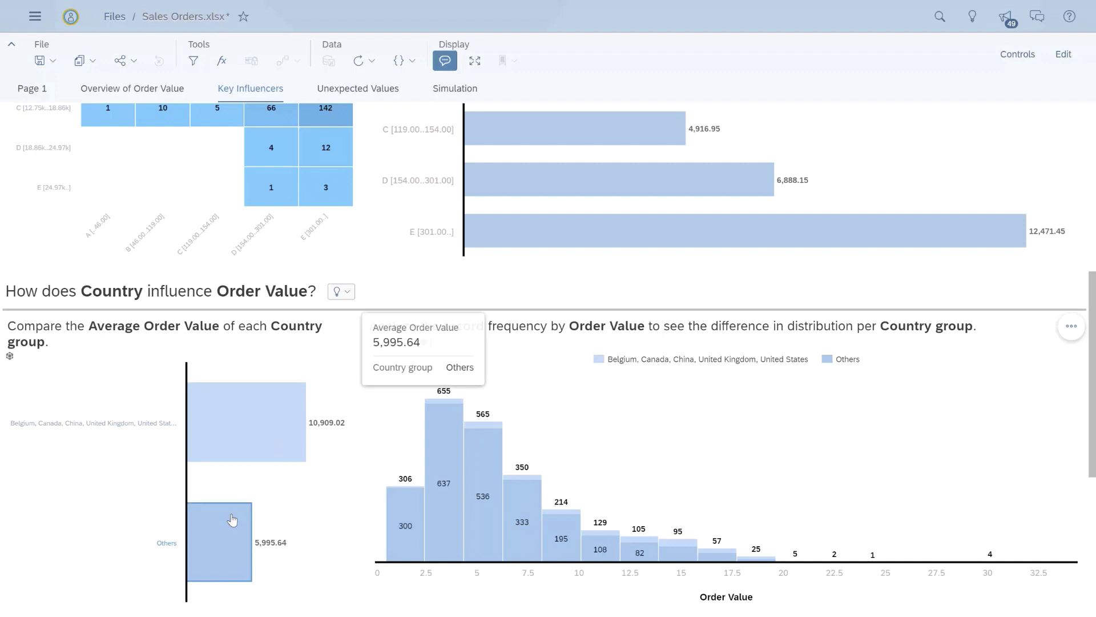
pyautogui.moveTo(666, 361)
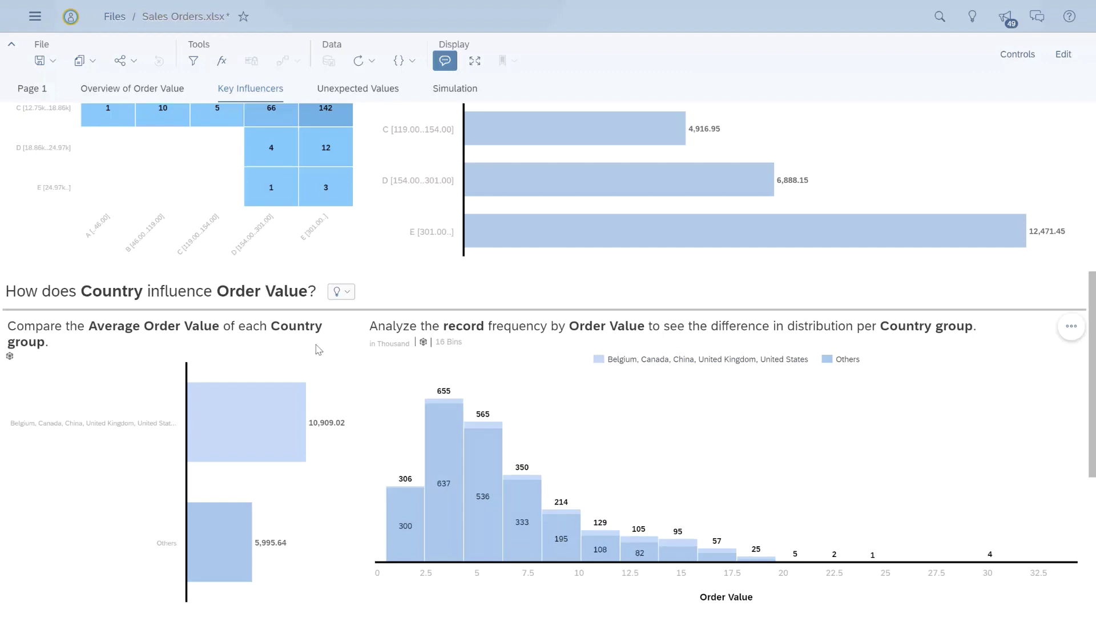
# Examine how Product influences Order Value, highlighting M550 Bike and eBike E148 in the record frequency chart
pyautogui.scroll(-6, 316, 348)
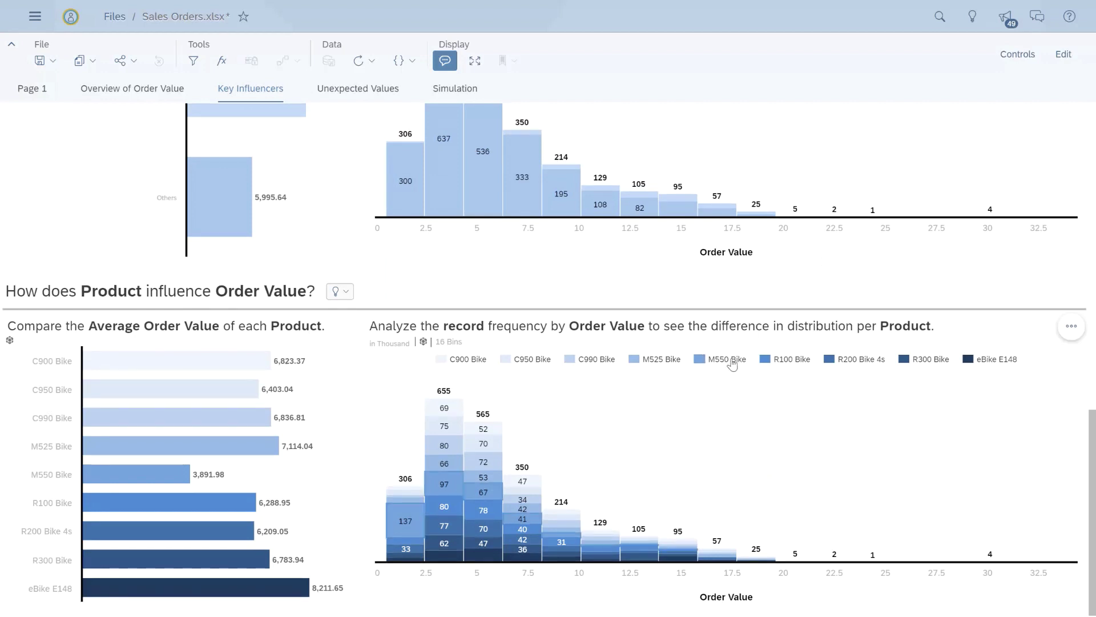
pyautogui.click(733, 362)
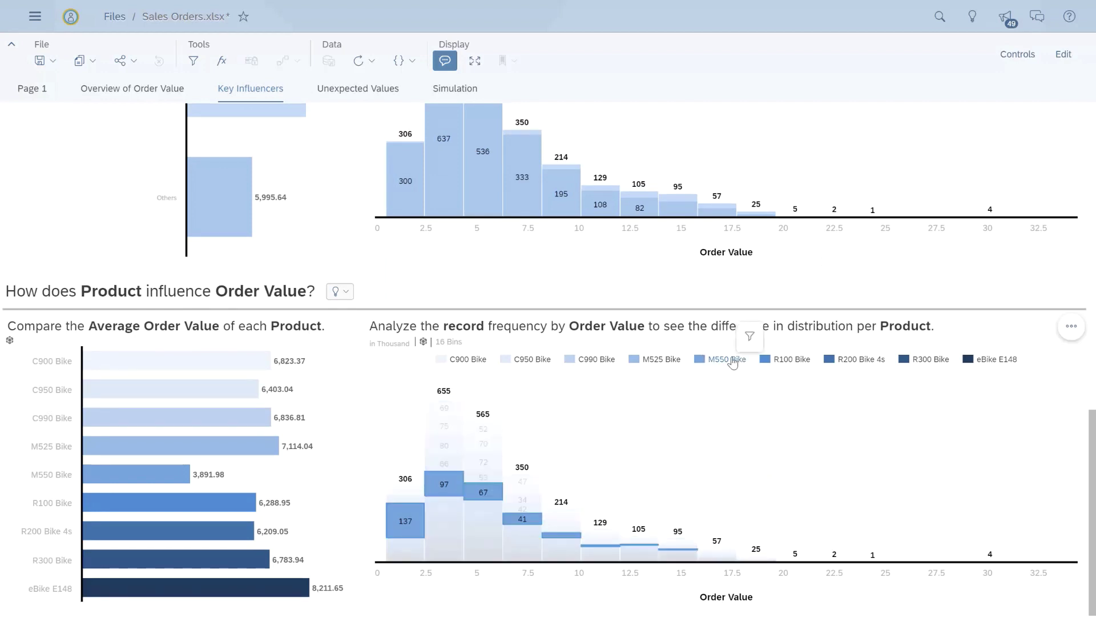
pyautogui.moveTo(159, 470)
pyautogui.click(927, 375)
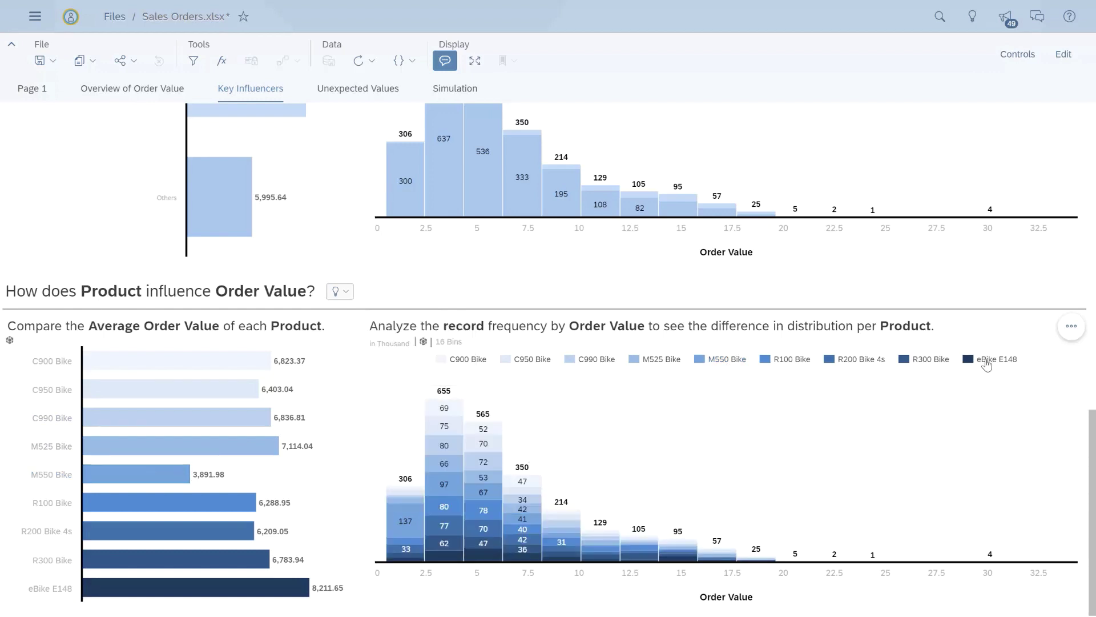
pyautogui.click(988, 365)
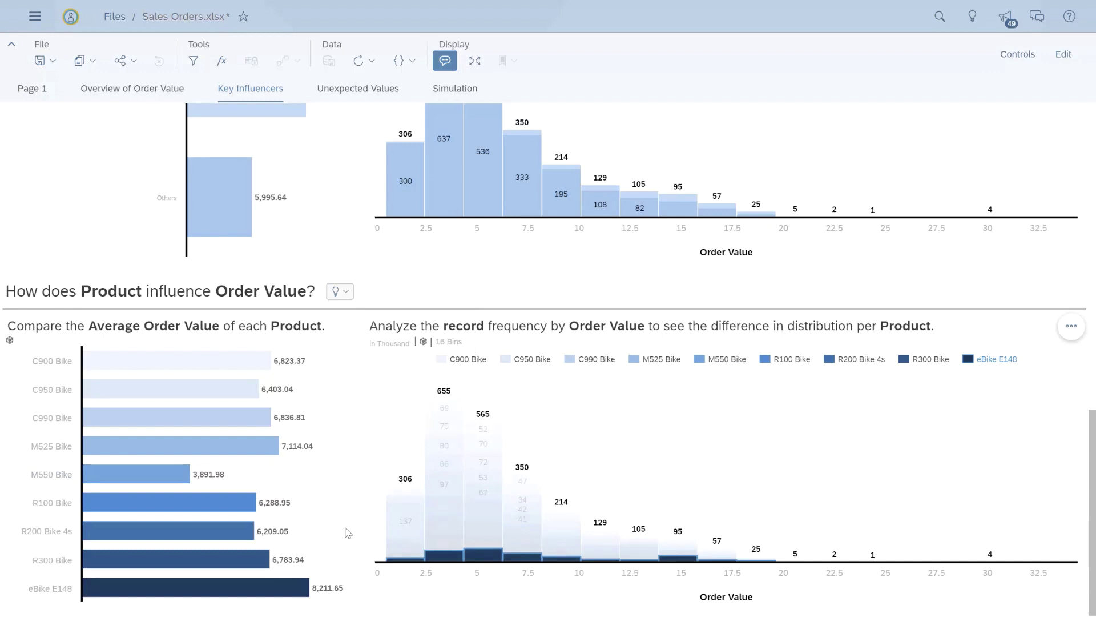
pyautogui.moveTo(244, 595)
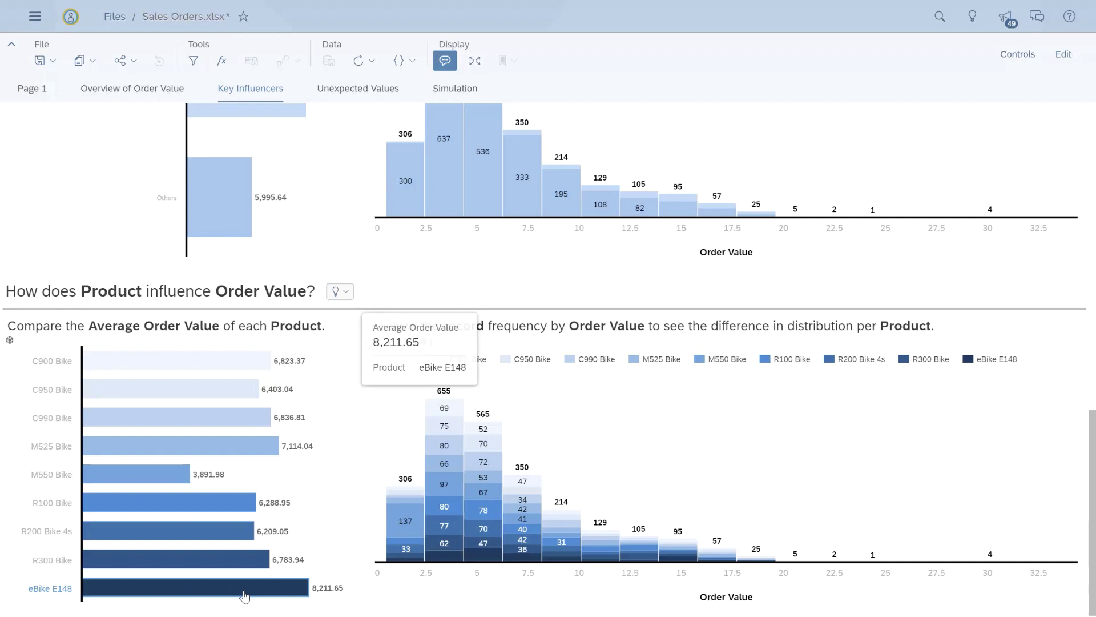
# Open the Simulation page and set the Country influencer to Belgium
pyautogui.click(461, 92)
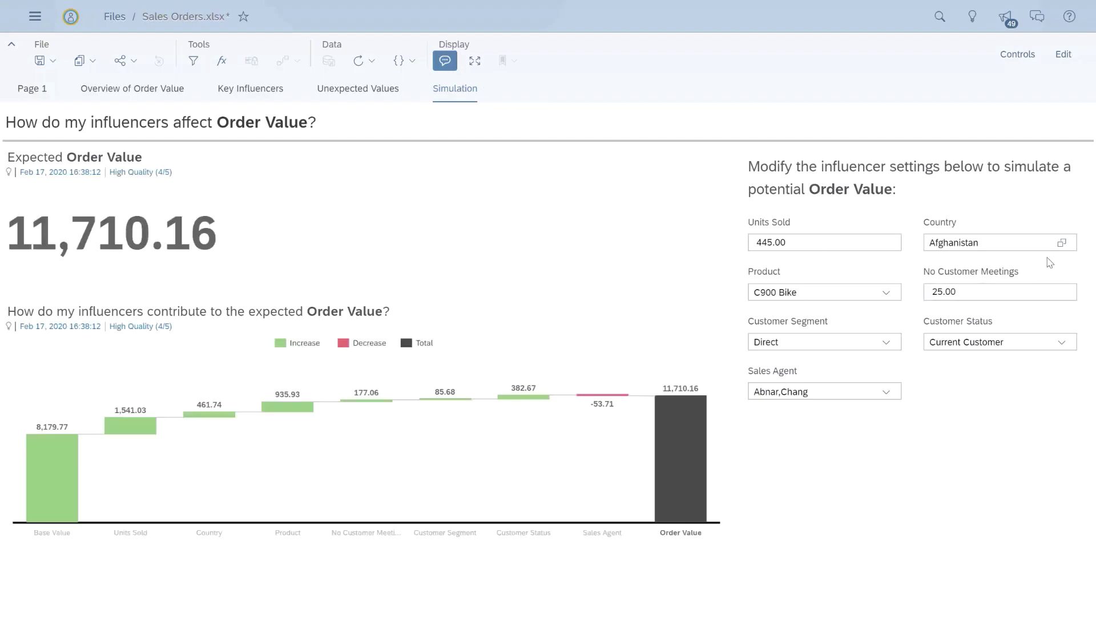
pyautogui.click(1062, 244)
pyautogui.click(507, 69)
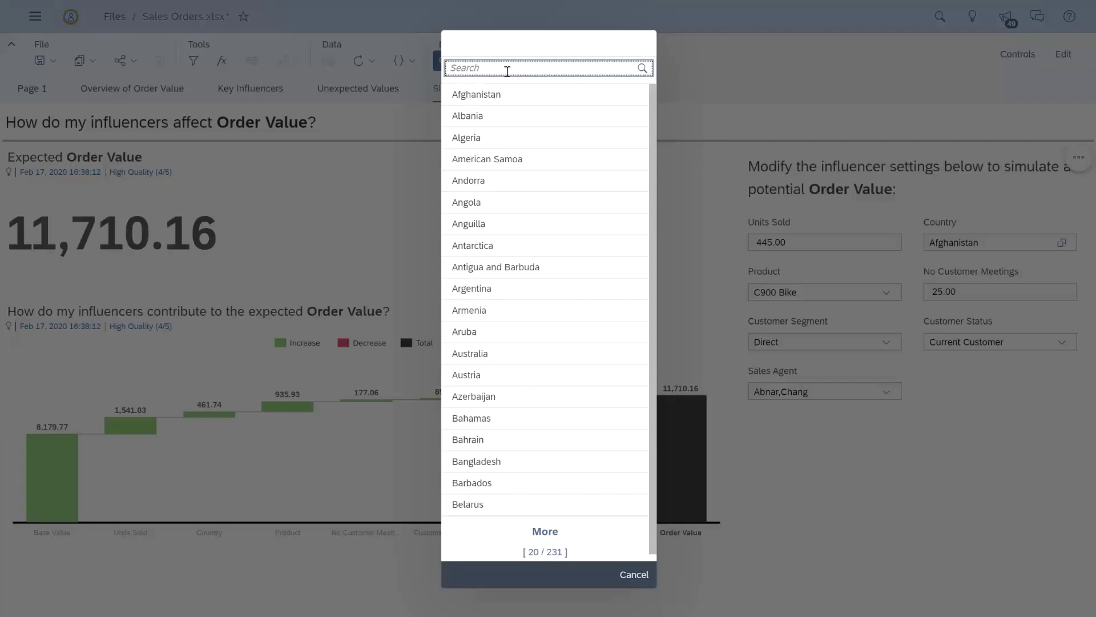
pyautogui.write('Bel')
pyautogui.press('Return')
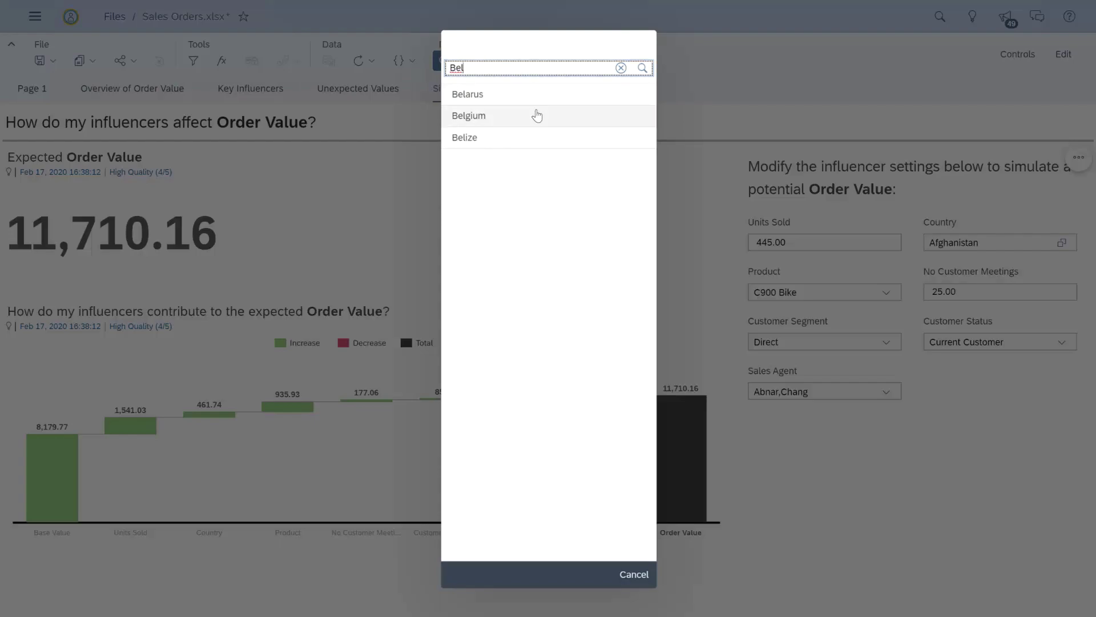
pyautogui.click(536, 115)
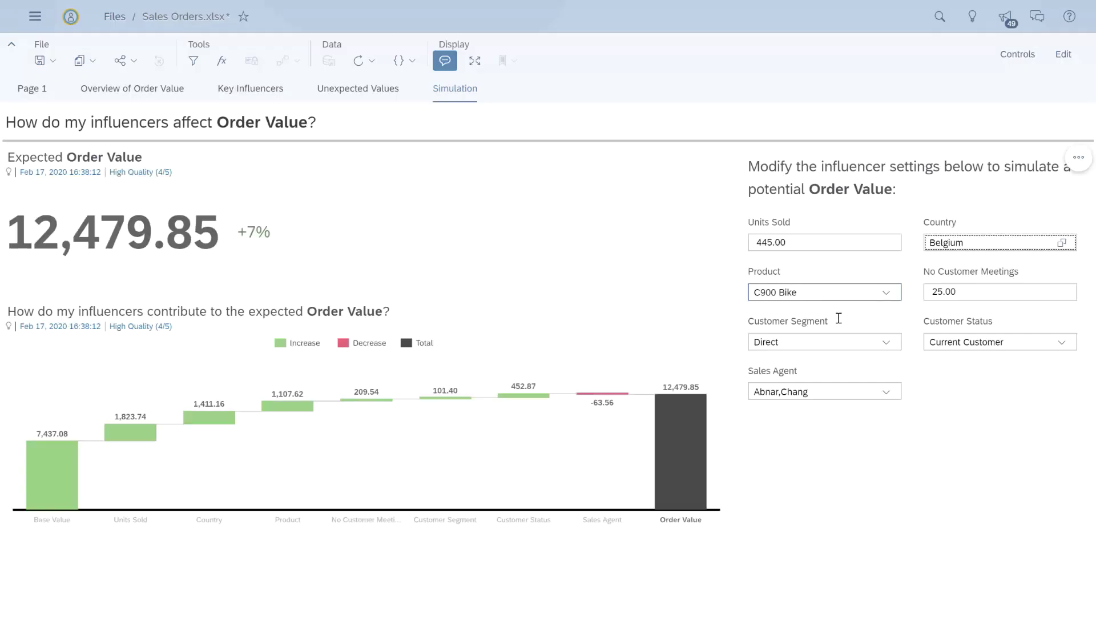
# Set the simulation's customer segment to Wholesale, customer status to Prospect and product to eBike E148
pyautogui.click(886, 342)
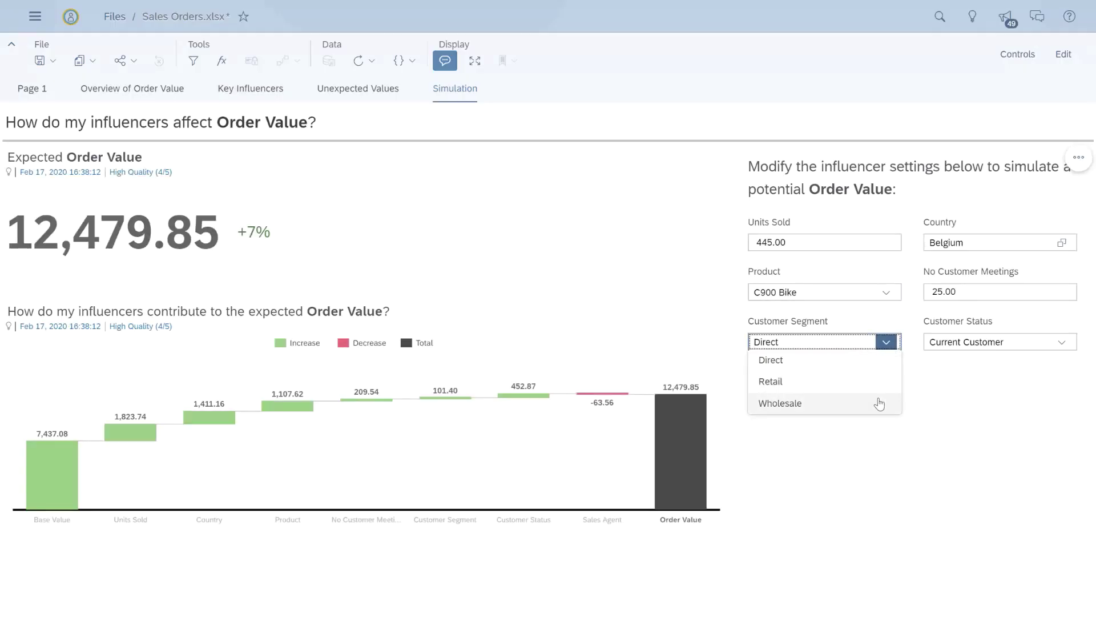
pyautogui.click(882, 402)
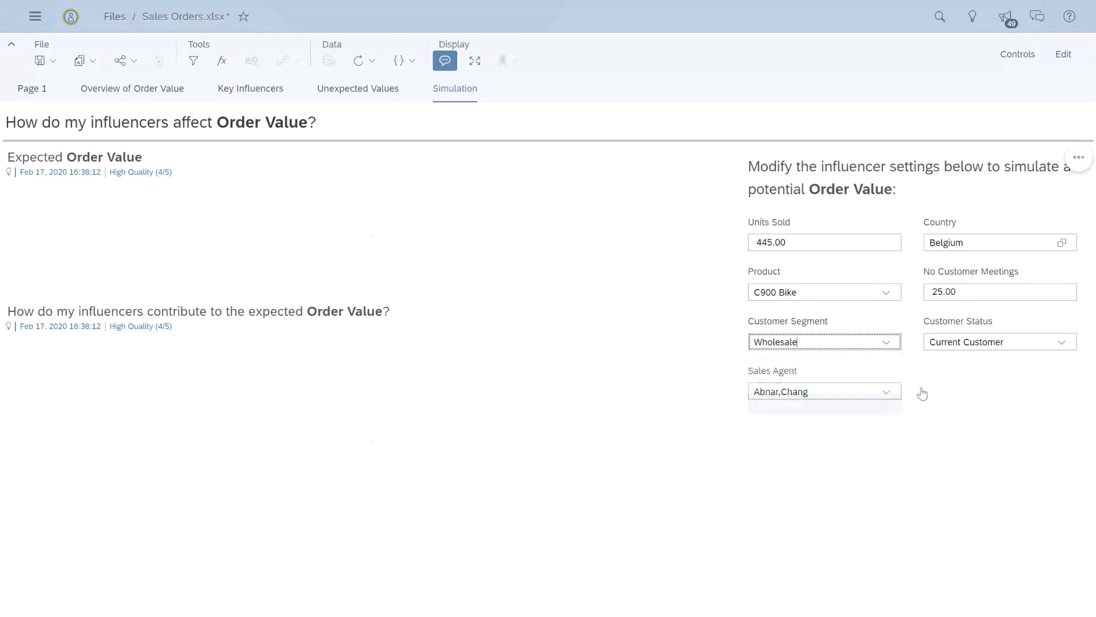
pyautogui.click(1061, 342)
pyautogui.click(999, 405)
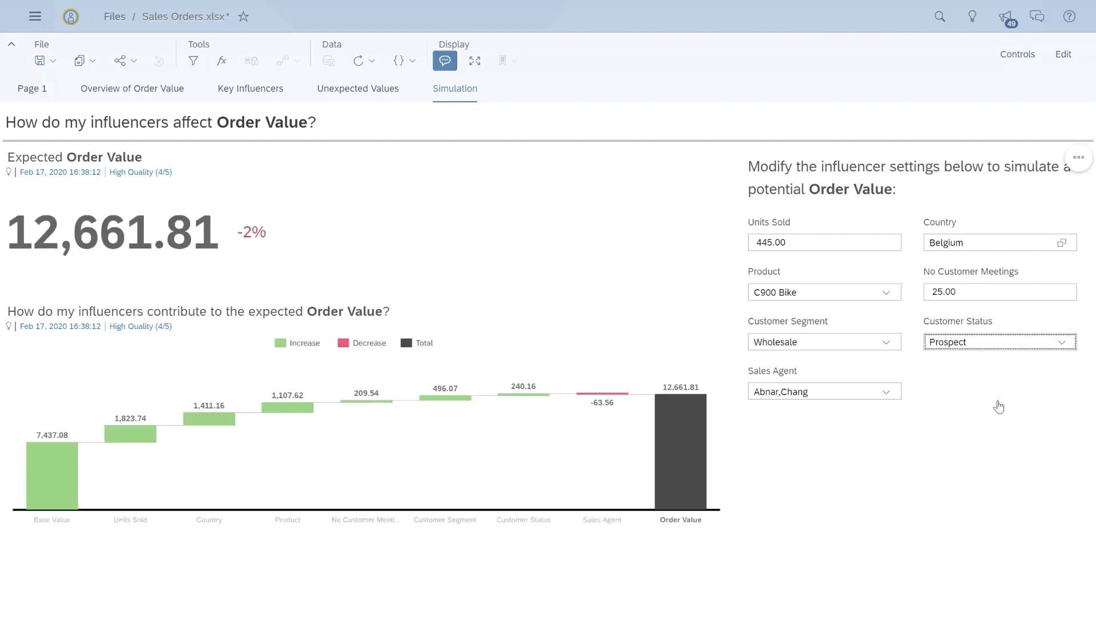
pyautogui.click(889, 300)
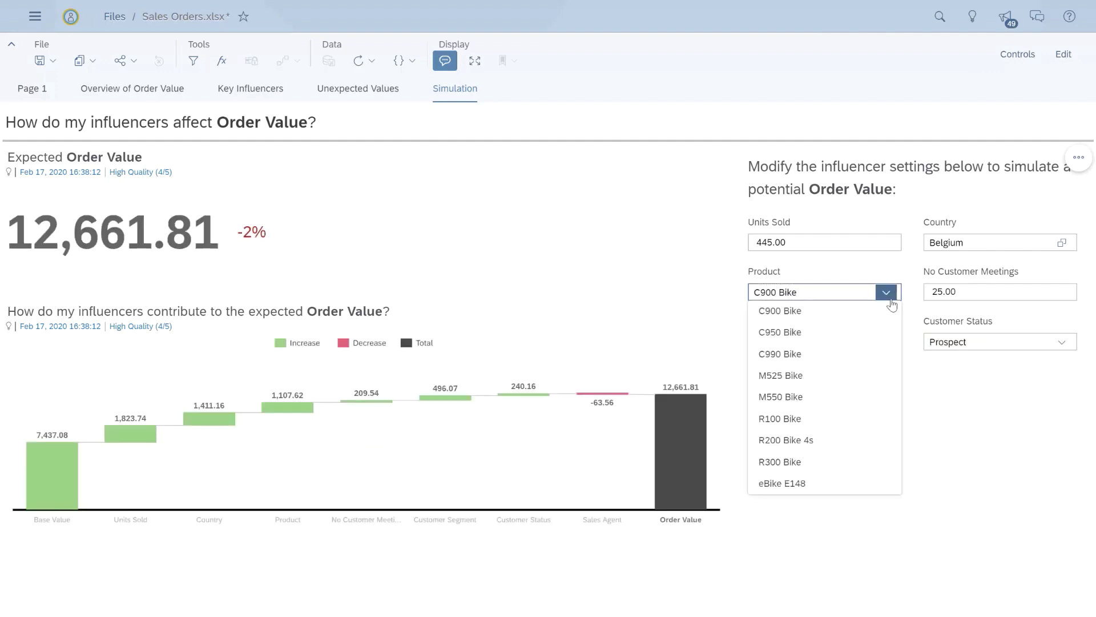
pyautogui.click(821, 484)
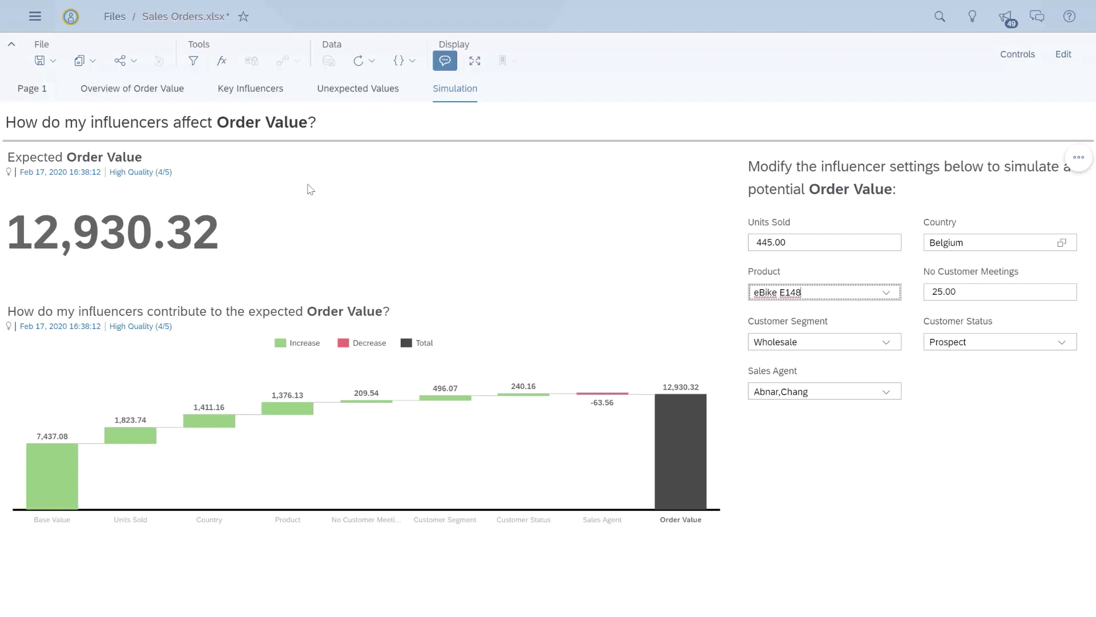
# Open the Unexpected Values page and examine the unexpected records table and the charts of actual against expected Order Value
pyautogui.click(326, 92)
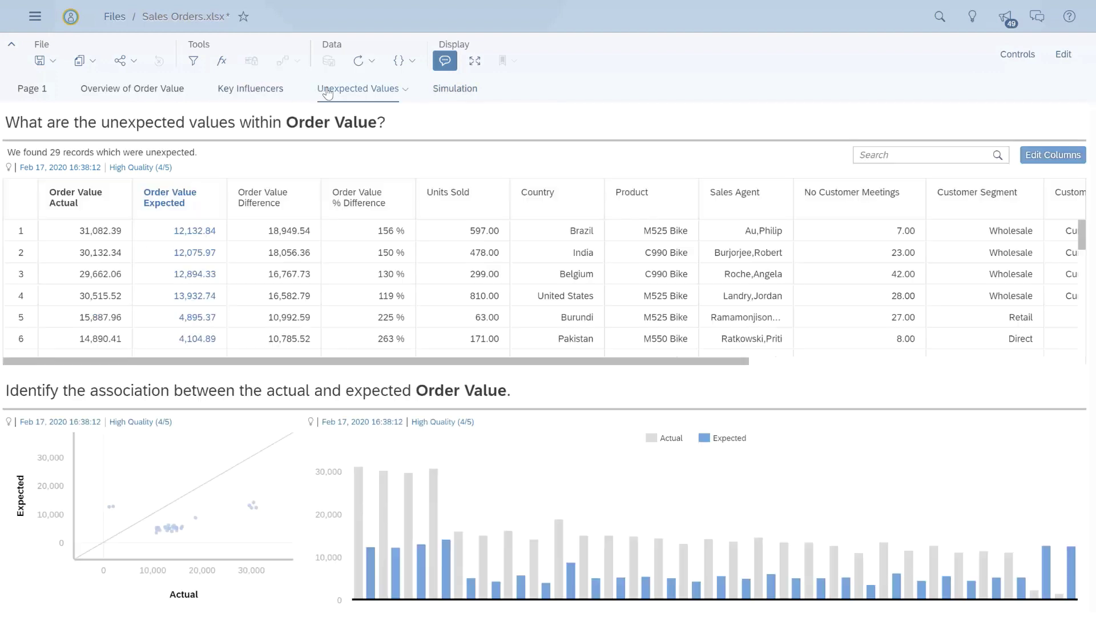
pyautogui.scroll(-10, 414, 288)
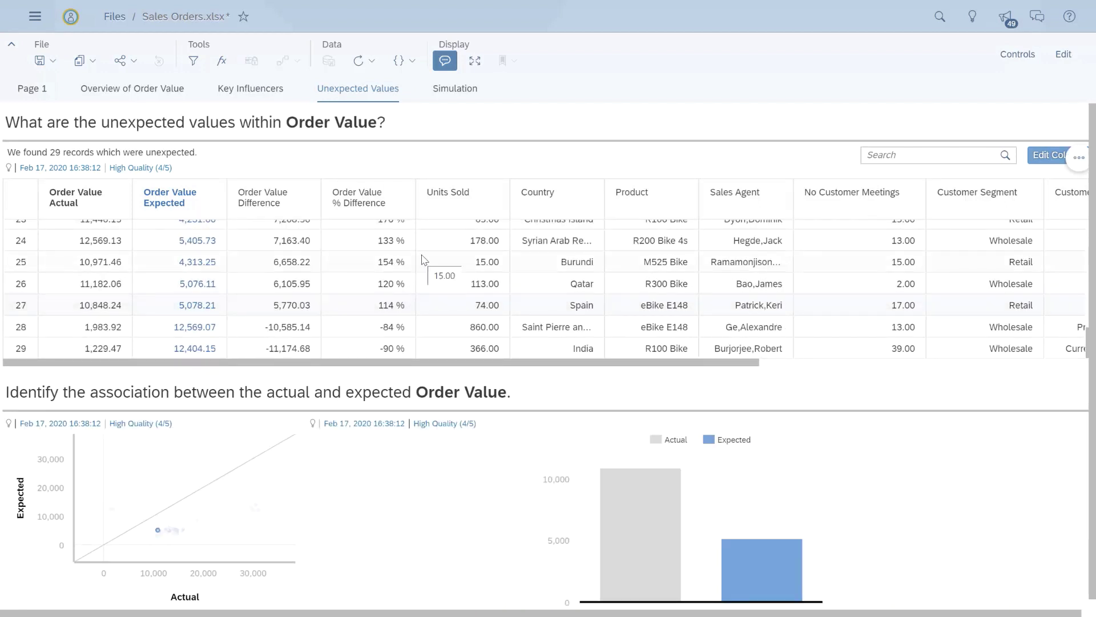
pyautogui.scroll(10, 423, 263)
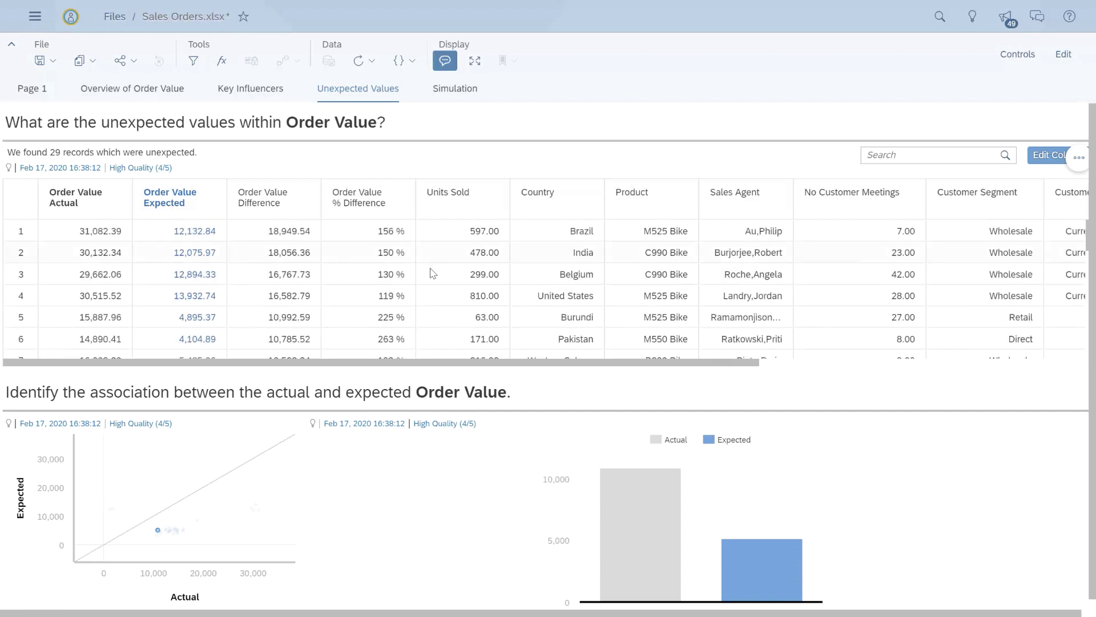
pyautogui.moveTo(434, 276)
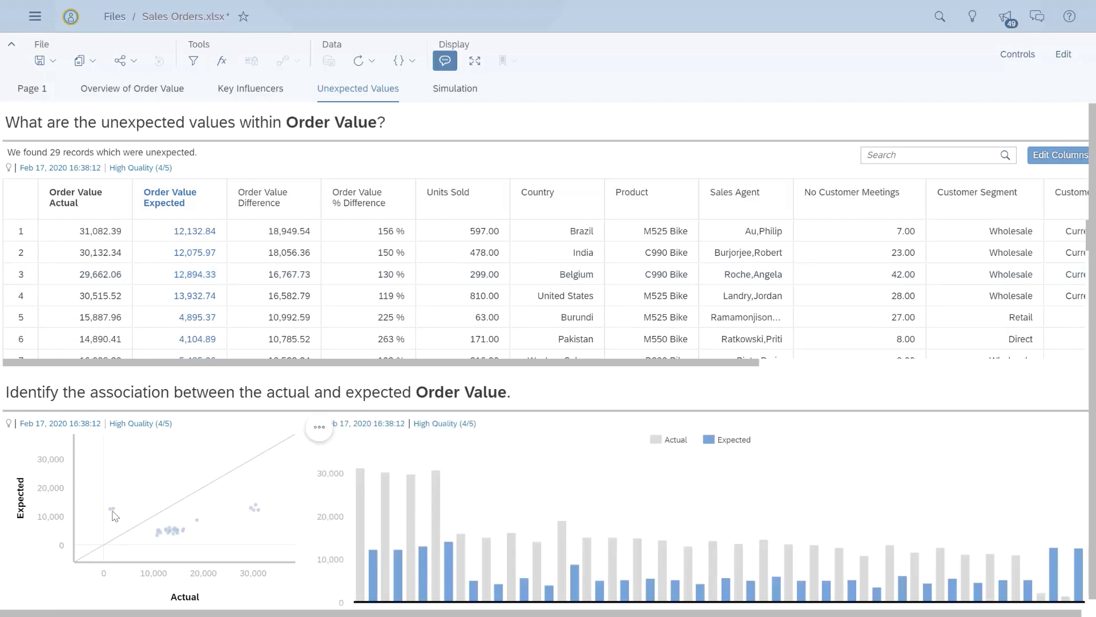
pyautogui.moveTo(110, 514)
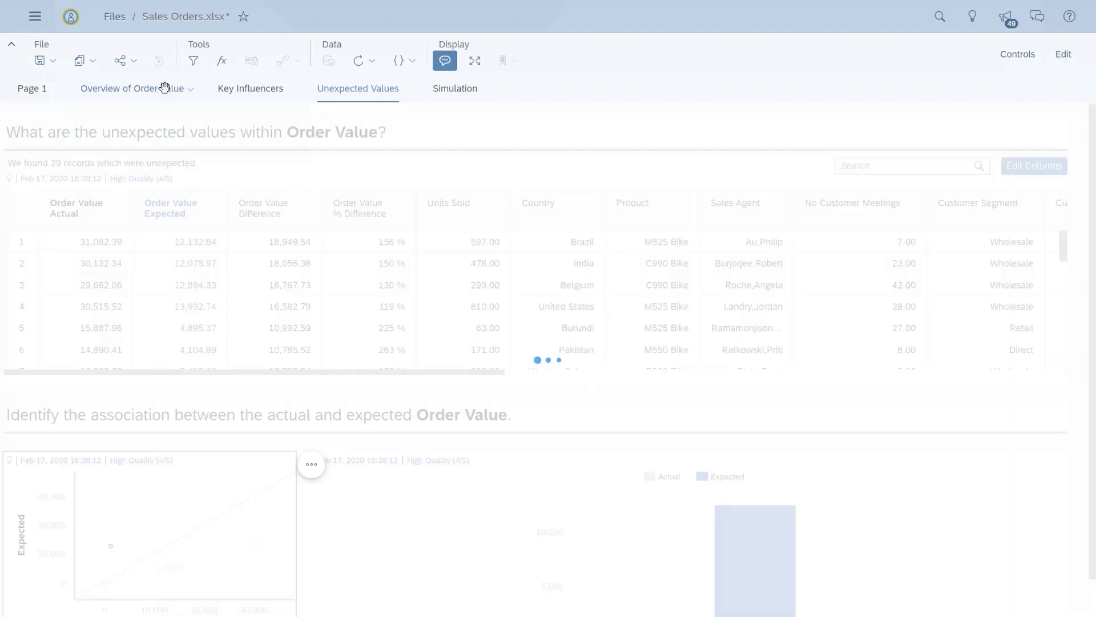
# Open the Overview of Order Value page in edit mode and start its Device Preview
pyautogui.click(165, 88)
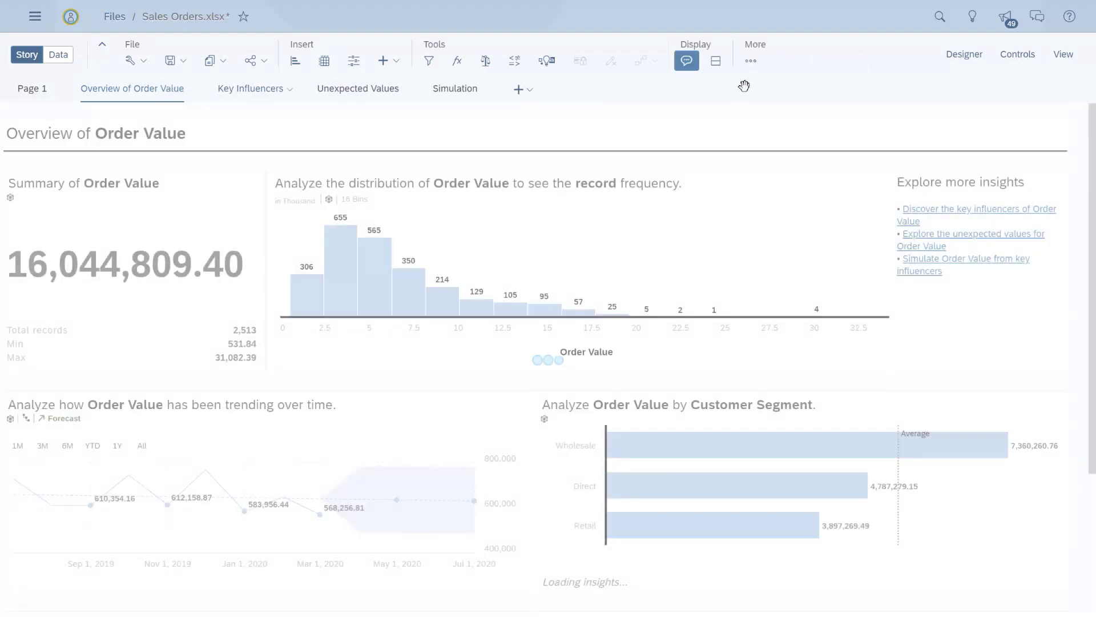
pyautogui.click(751, 61)
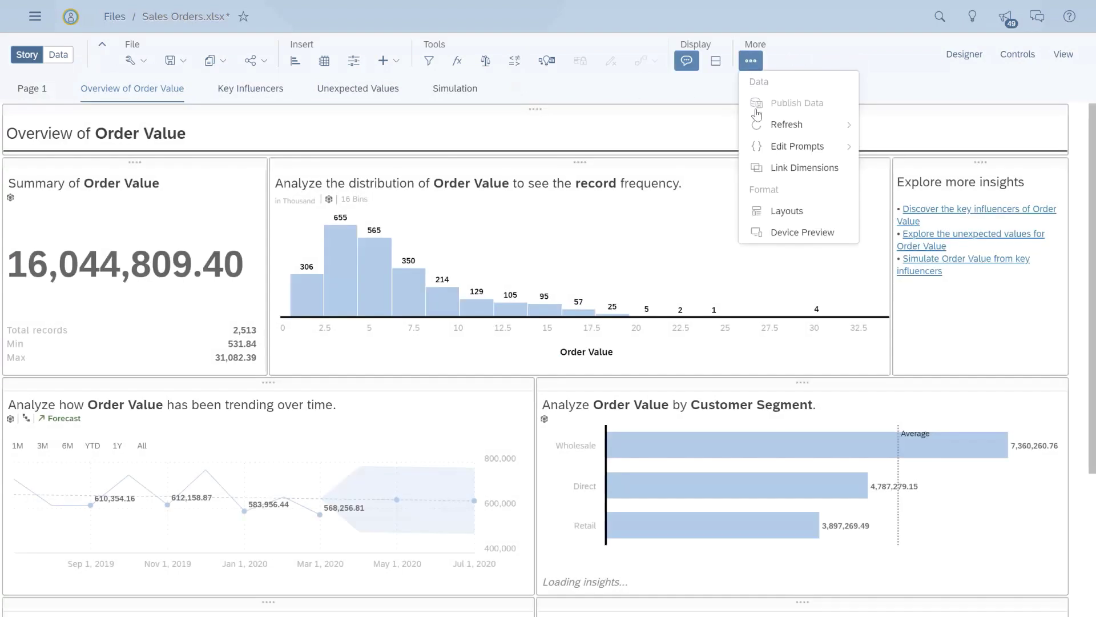
pyautogui.click(769, 233)
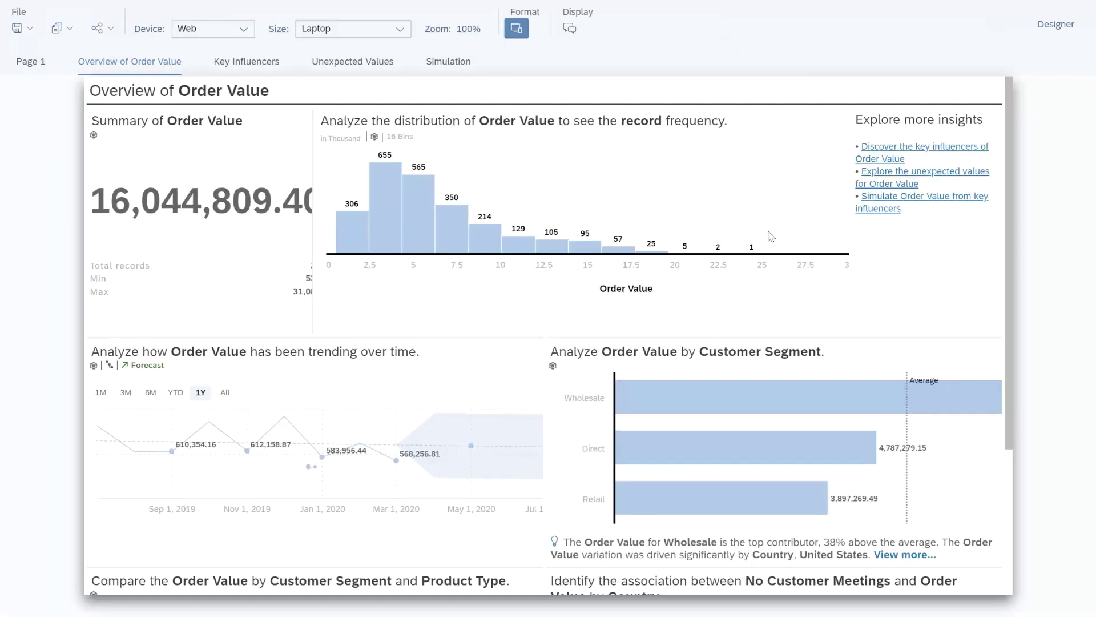
# Preview the overview page on an iOS device at Large Phone size, dismiss the notice and look through its charts
pyautogui.click(244, 30)
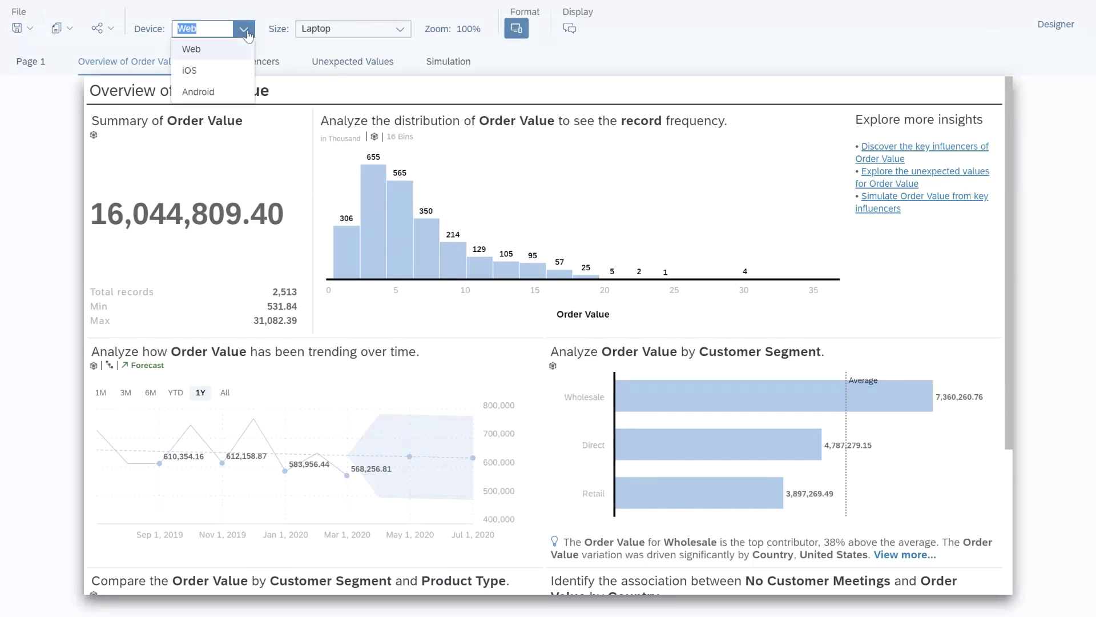
pyautogui.click(236, 69)
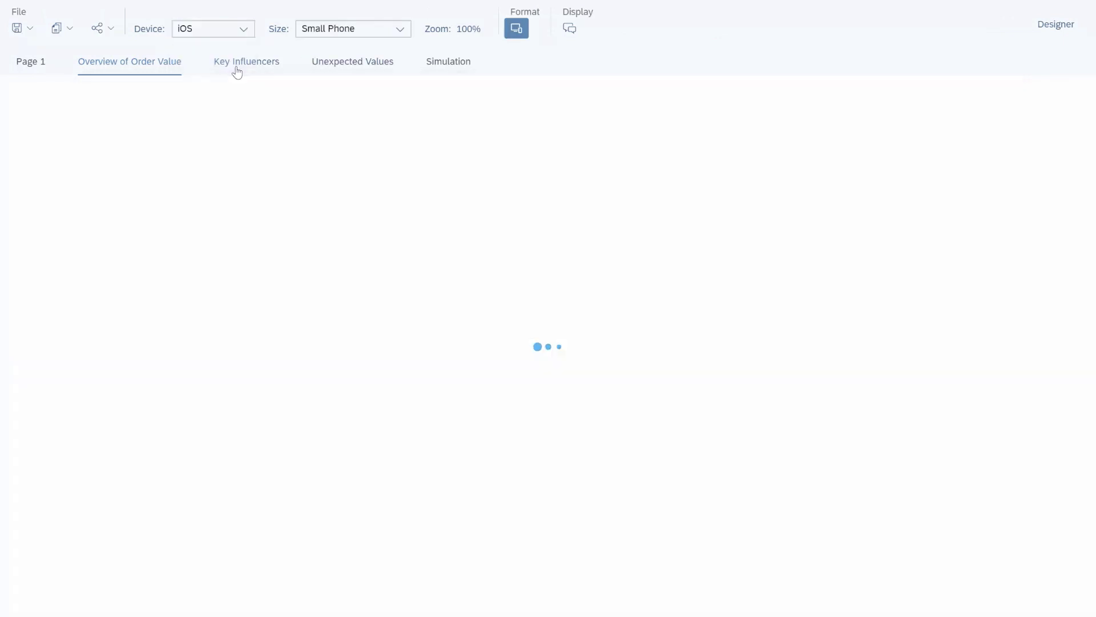
pyautogui.click(323, 31)
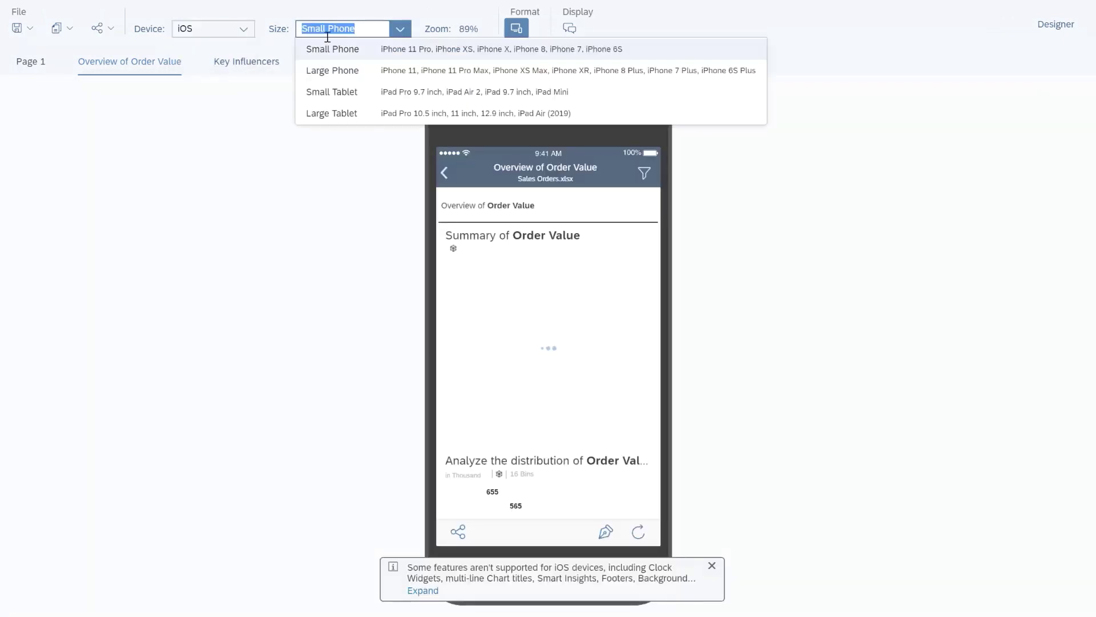
pyautogui.click(354, 71)
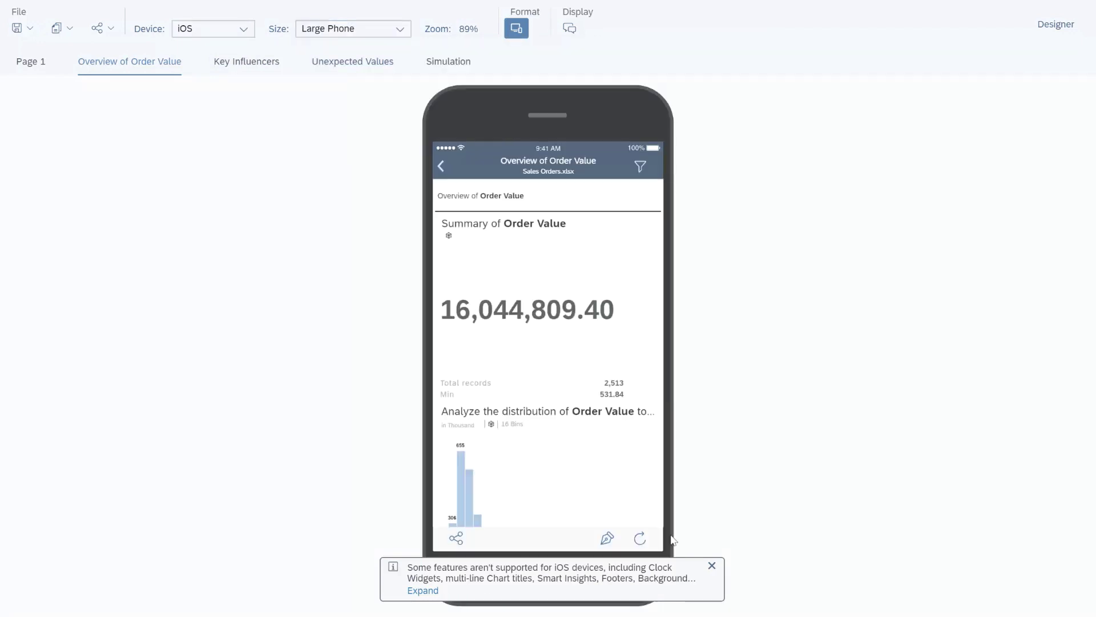
pyautogui.click(711, 567)
pyautogui.scroll(-4, 612, 474)
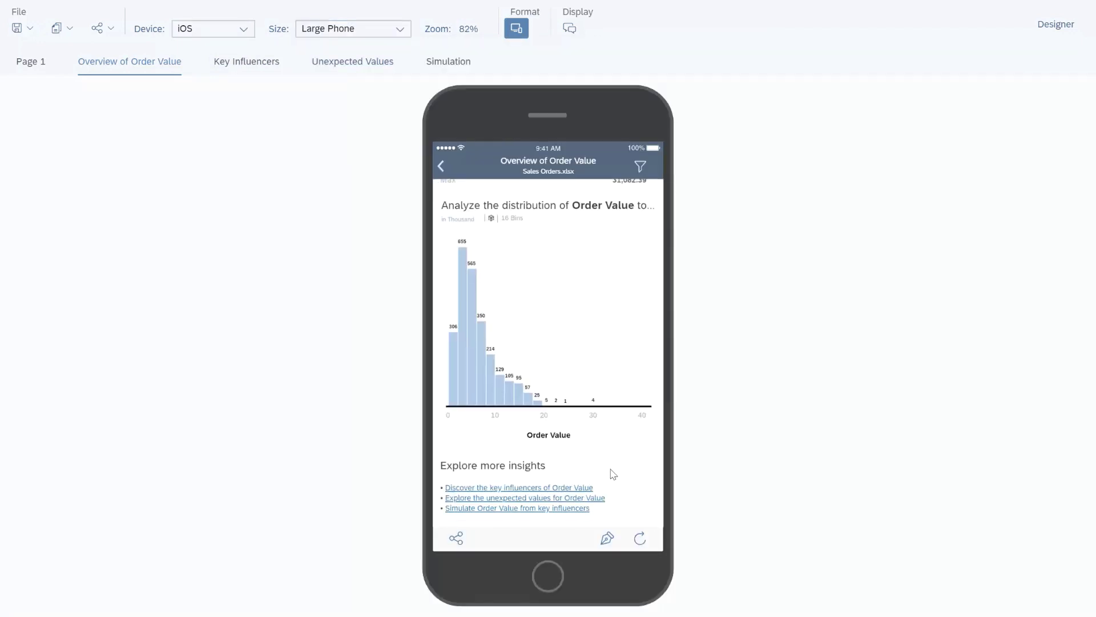
pyautogui.scroll(-8, 613, 473)
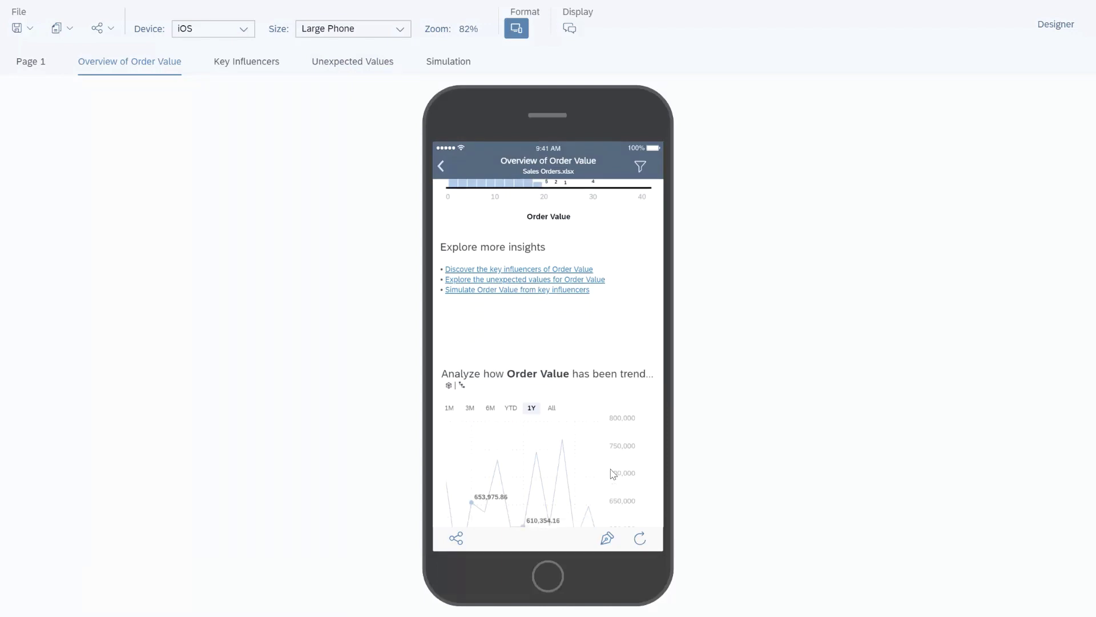
pyautogui.scroll(-10, 613, 474)
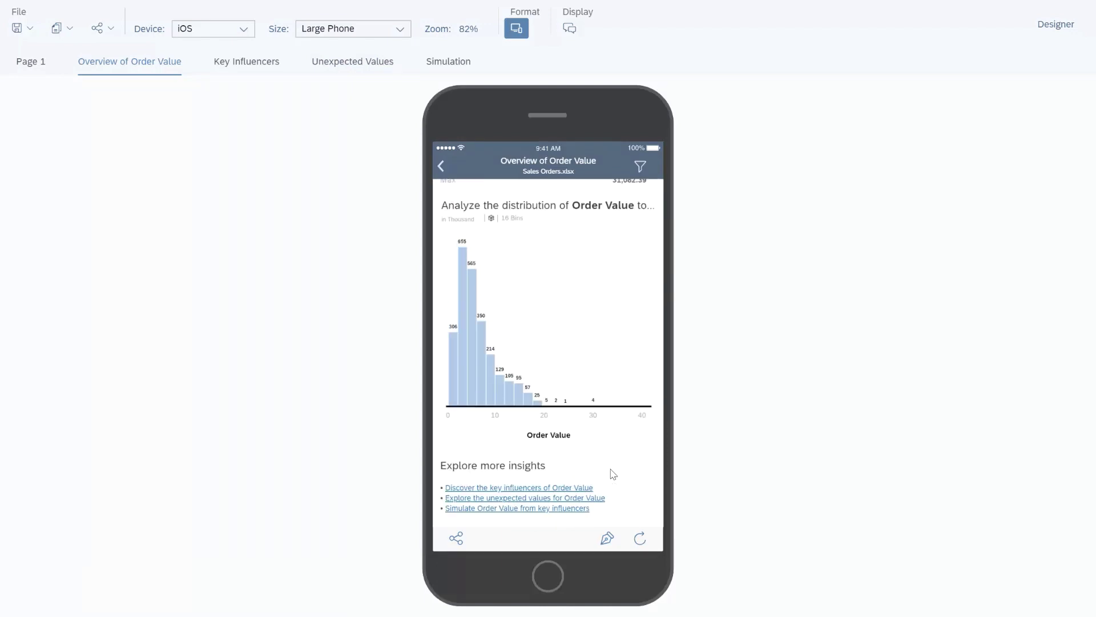